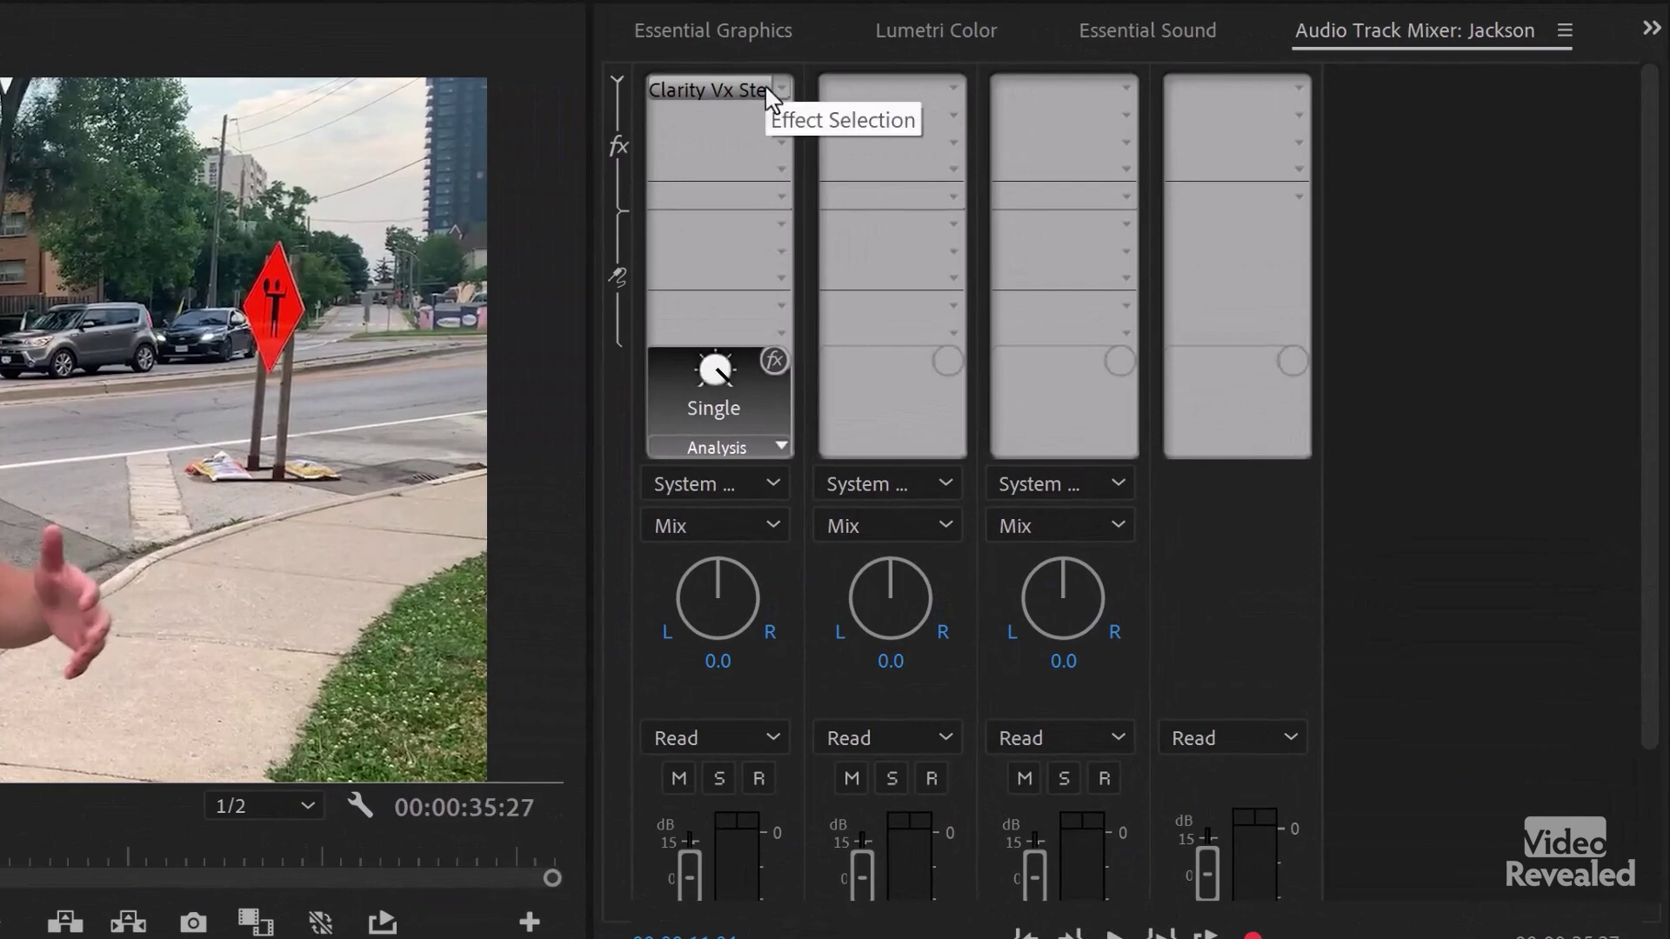
Check that Waves Clarity Vx Stereo is loaded in track 1's slot, then open its editor
left_click(781, 89)
mouse_move(807, 532)
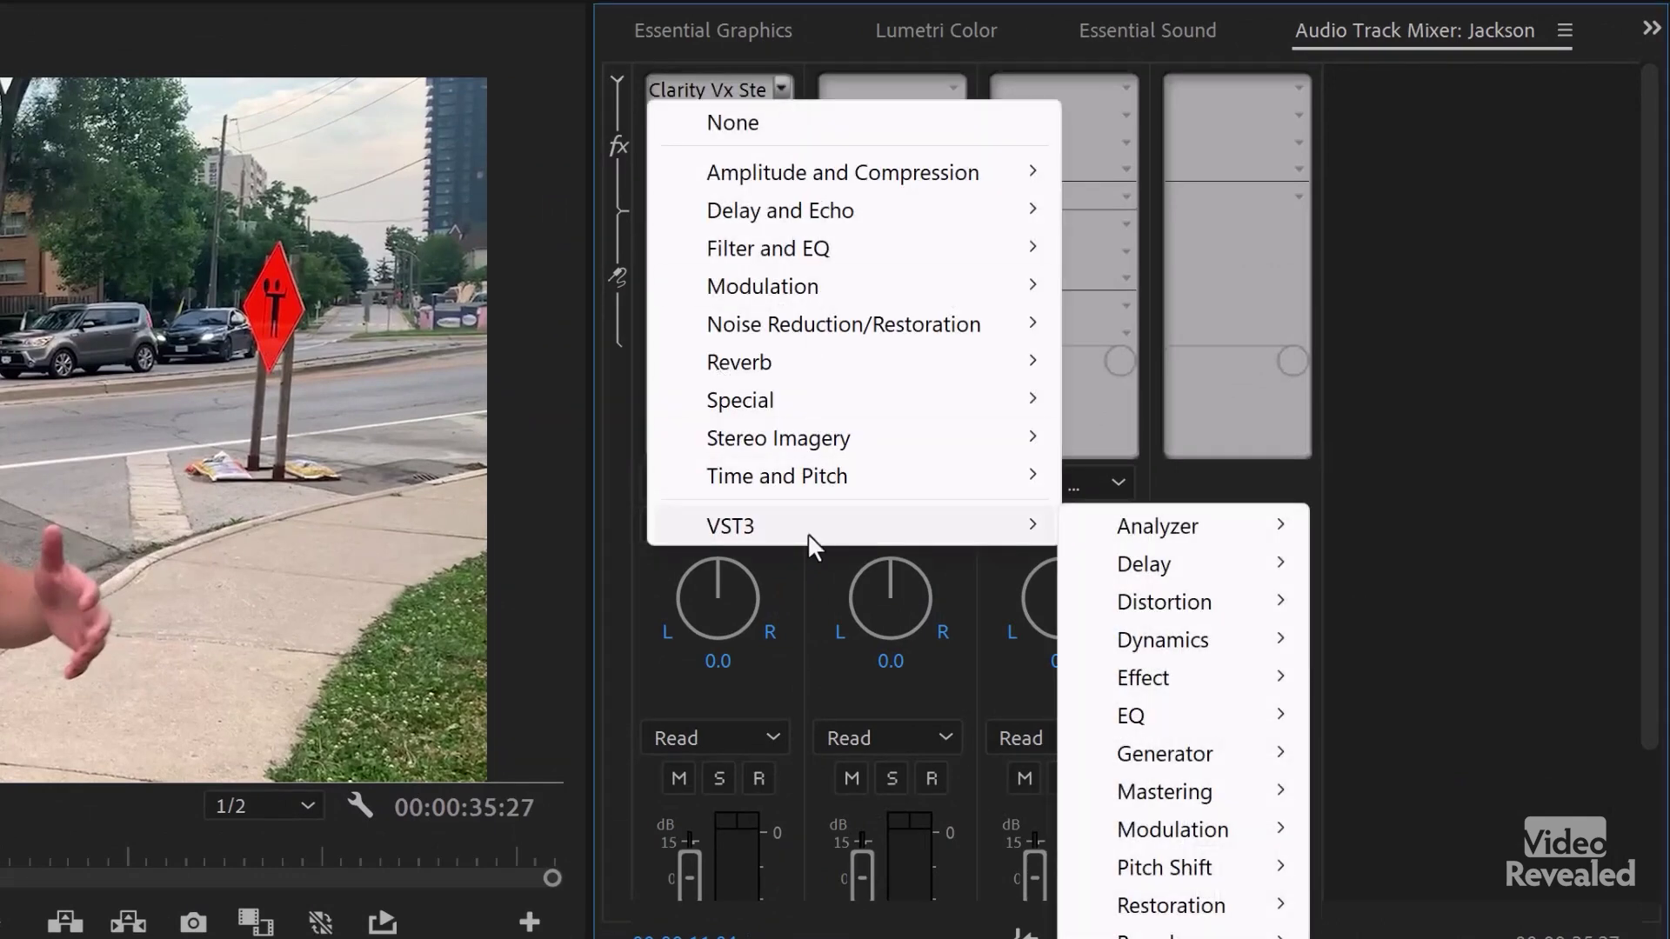
mouse_move(1211, 922)
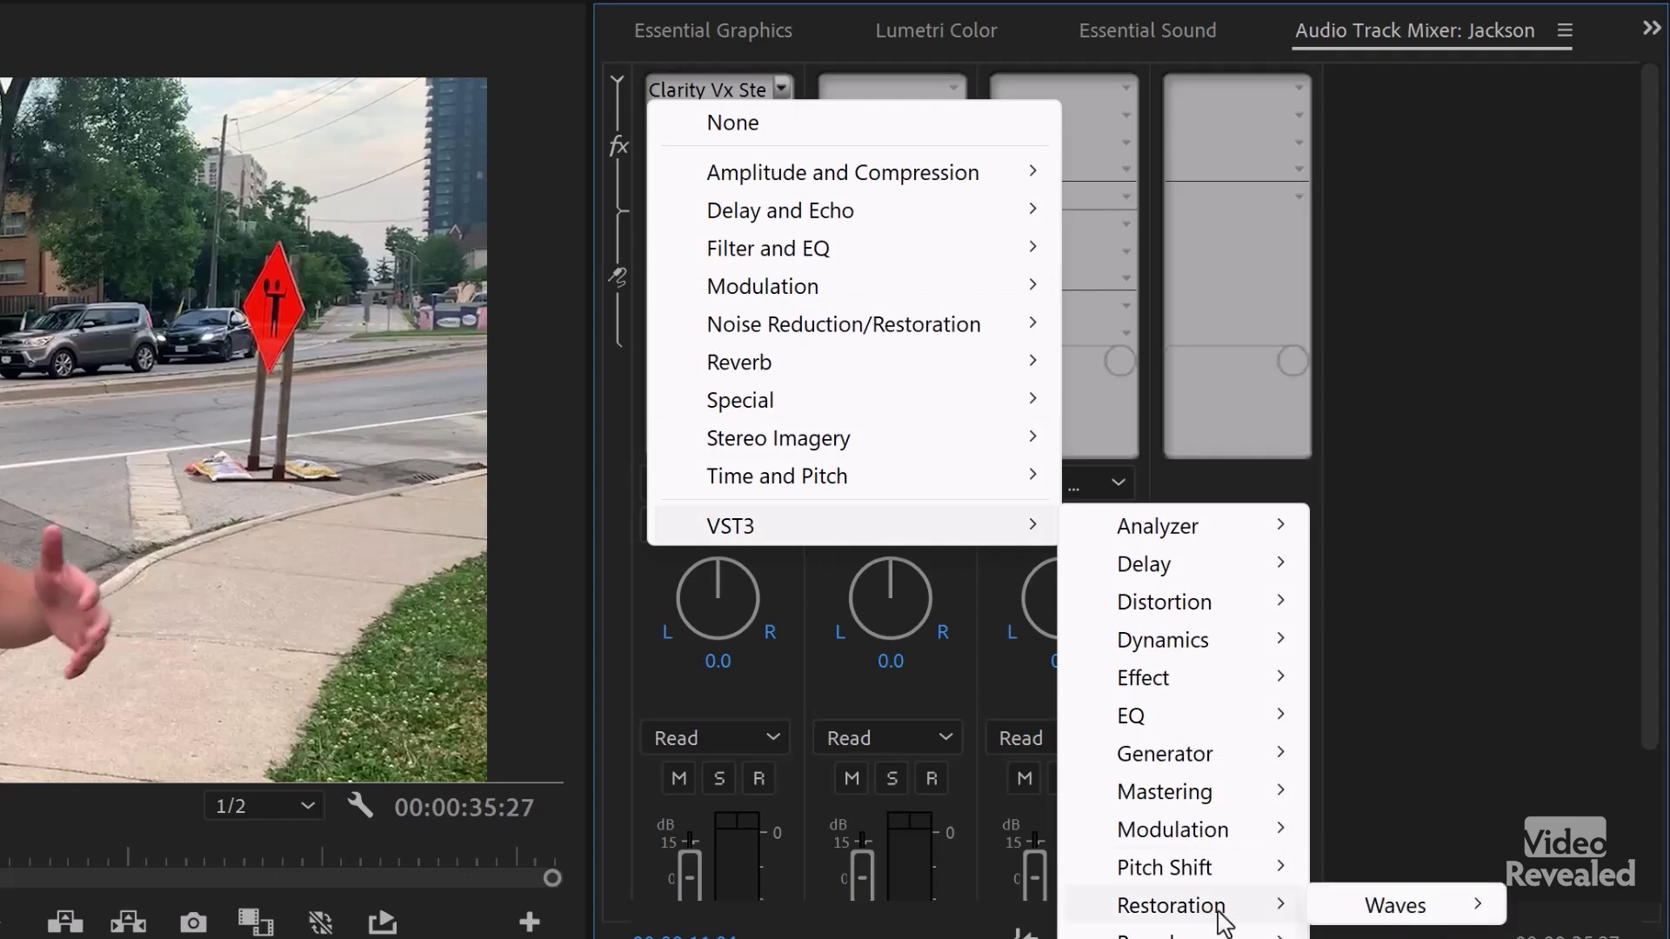
mouse_move(1370, 913)
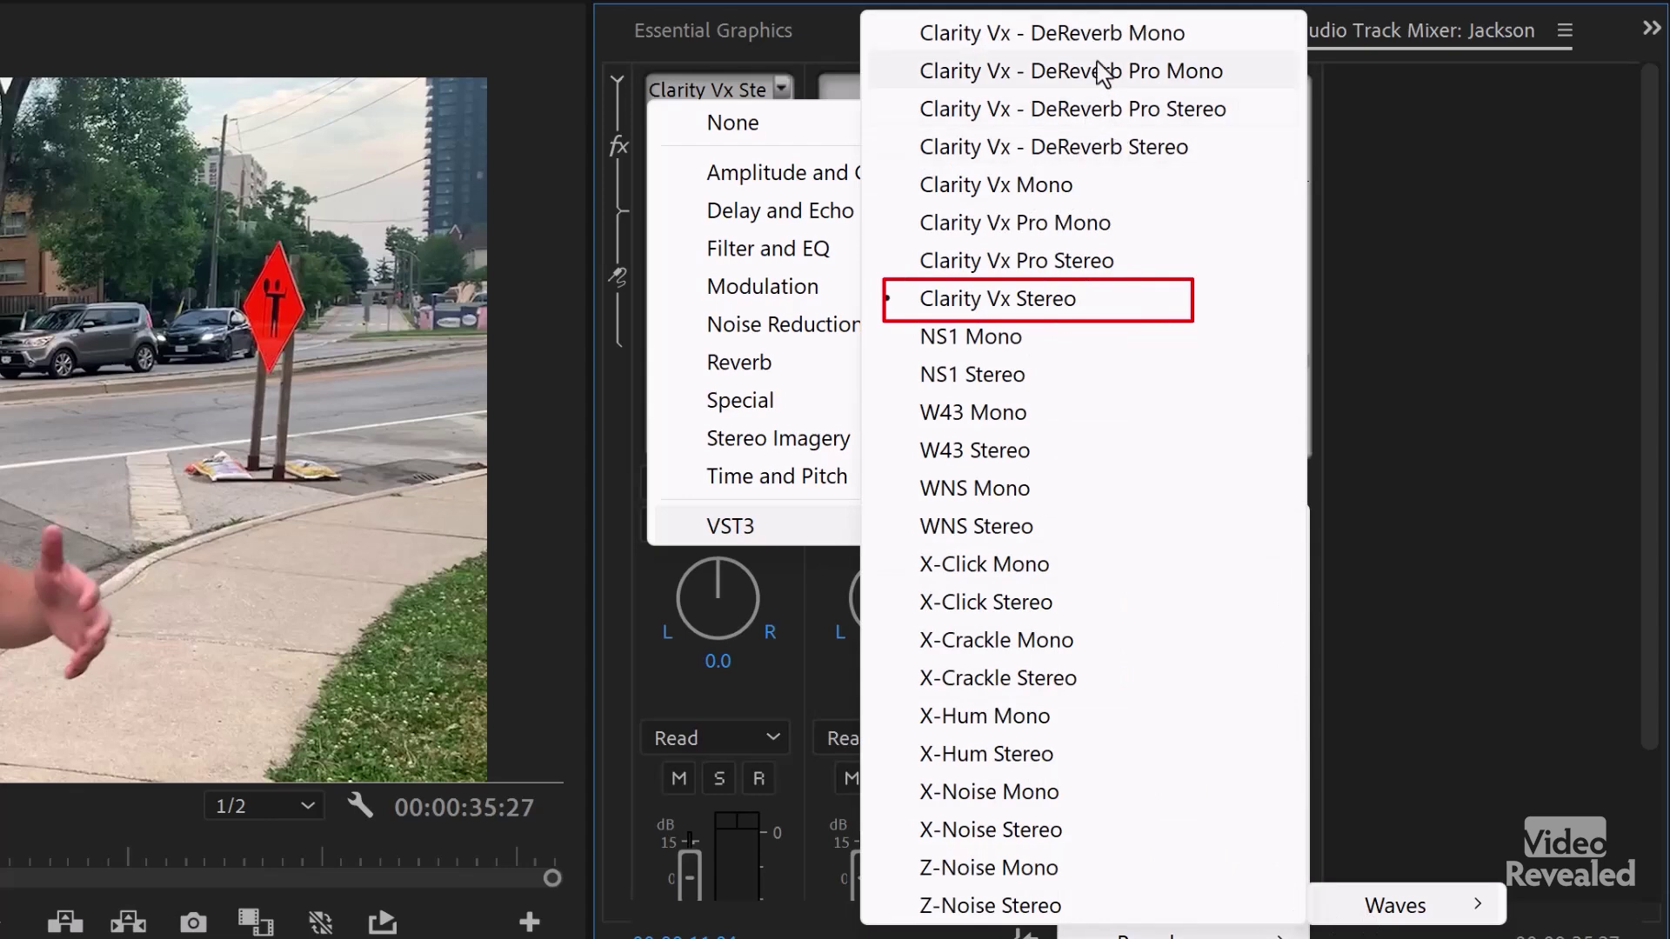
left_click(1401, 455)
double_click(703, 87)
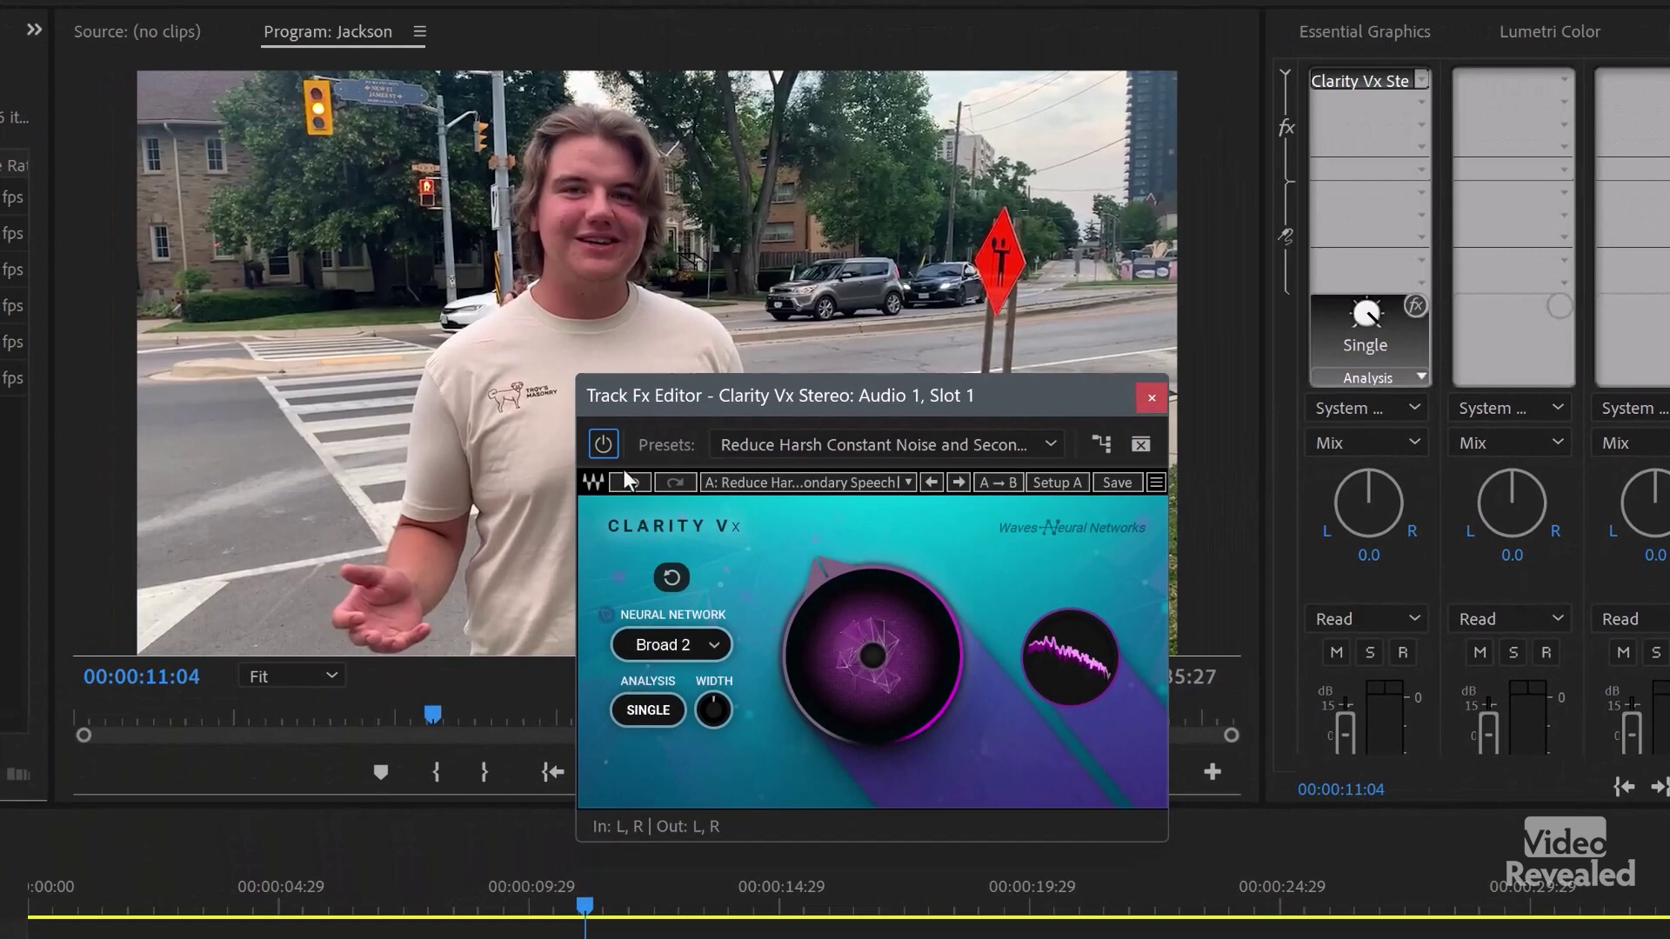
Play the dialogue, bypassing and re-enabling Clarity Vx twice to compare processed and raw audio
key("space")
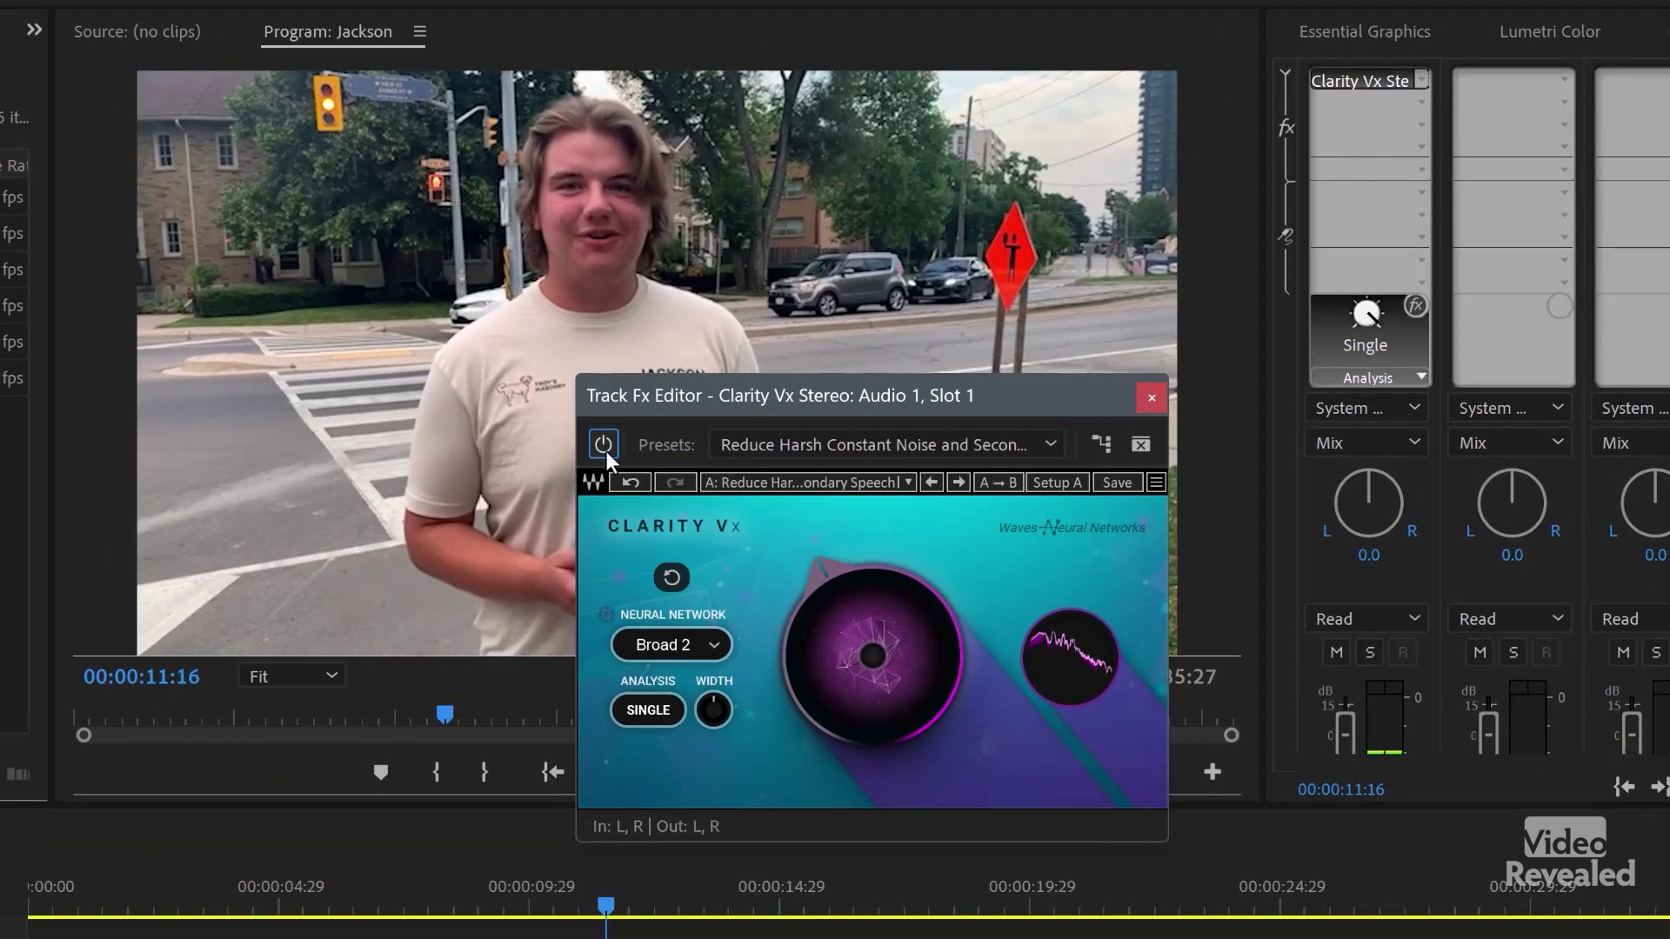
left_click(604, 445)
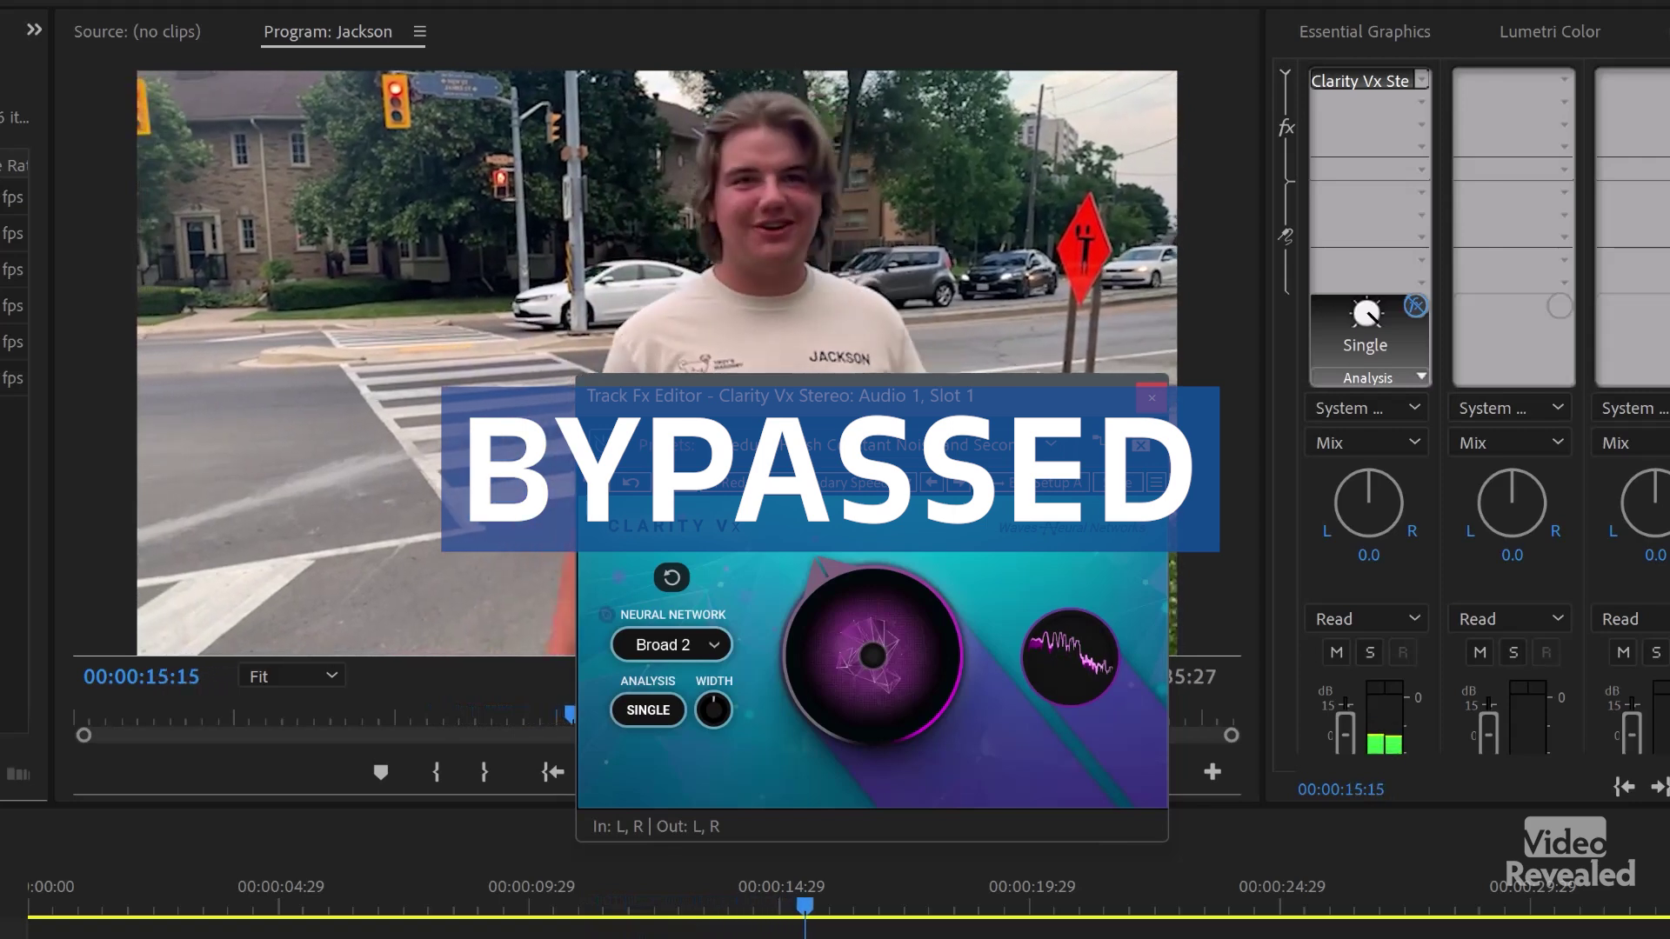
left_click(603, 446)
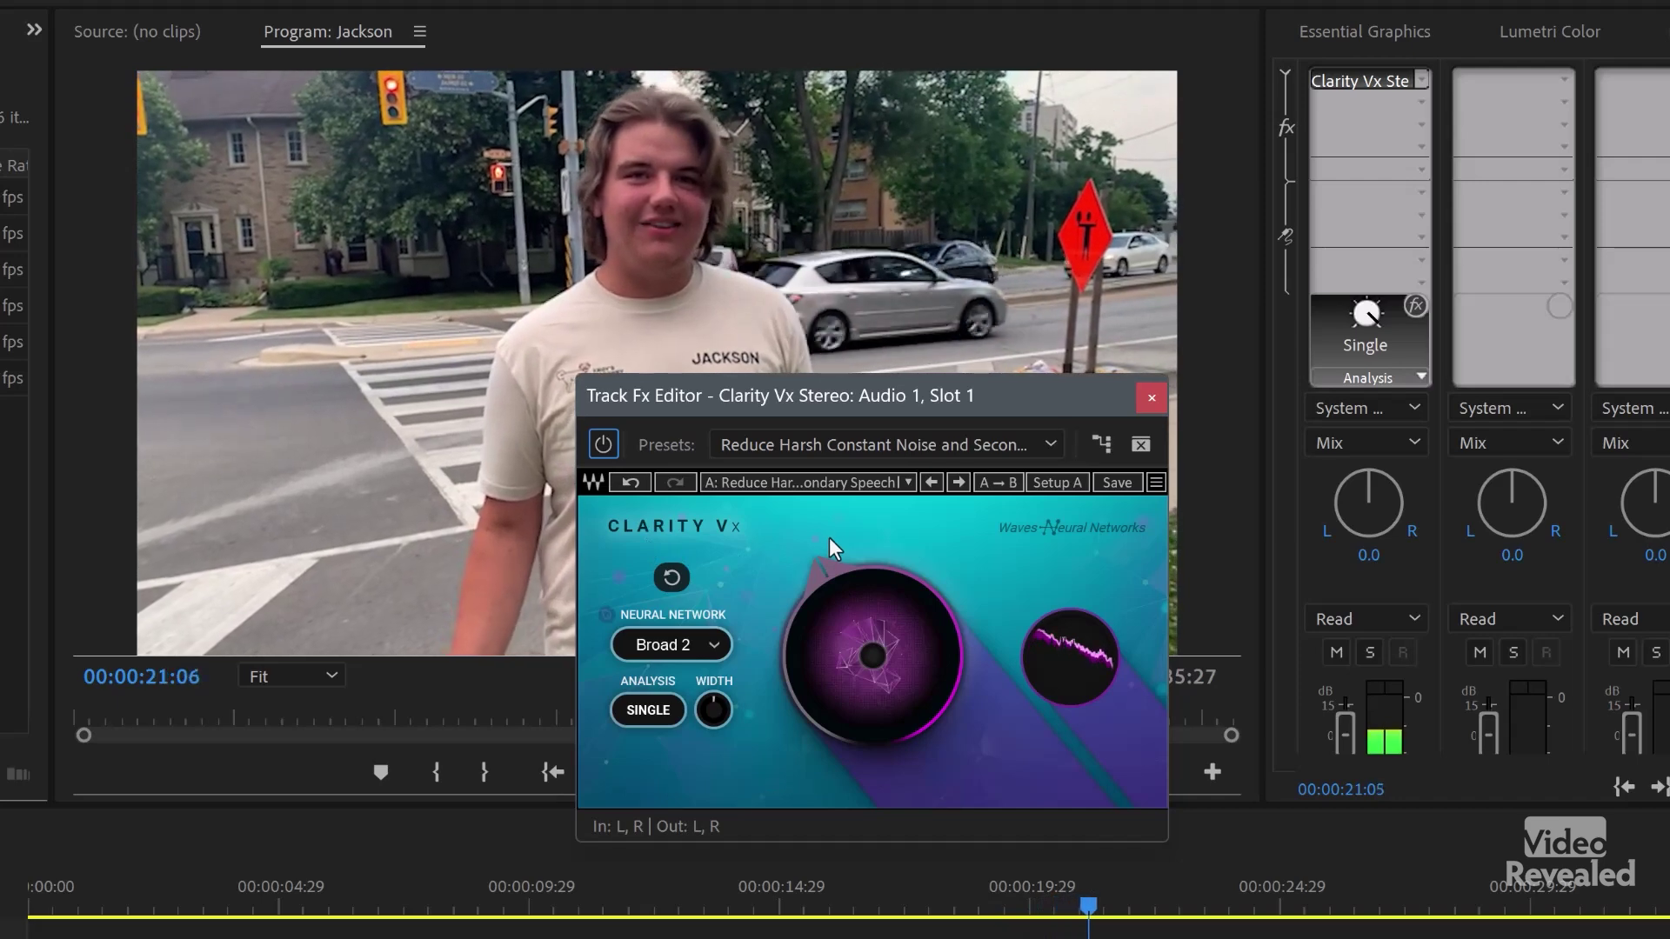
left_click(603, 445)
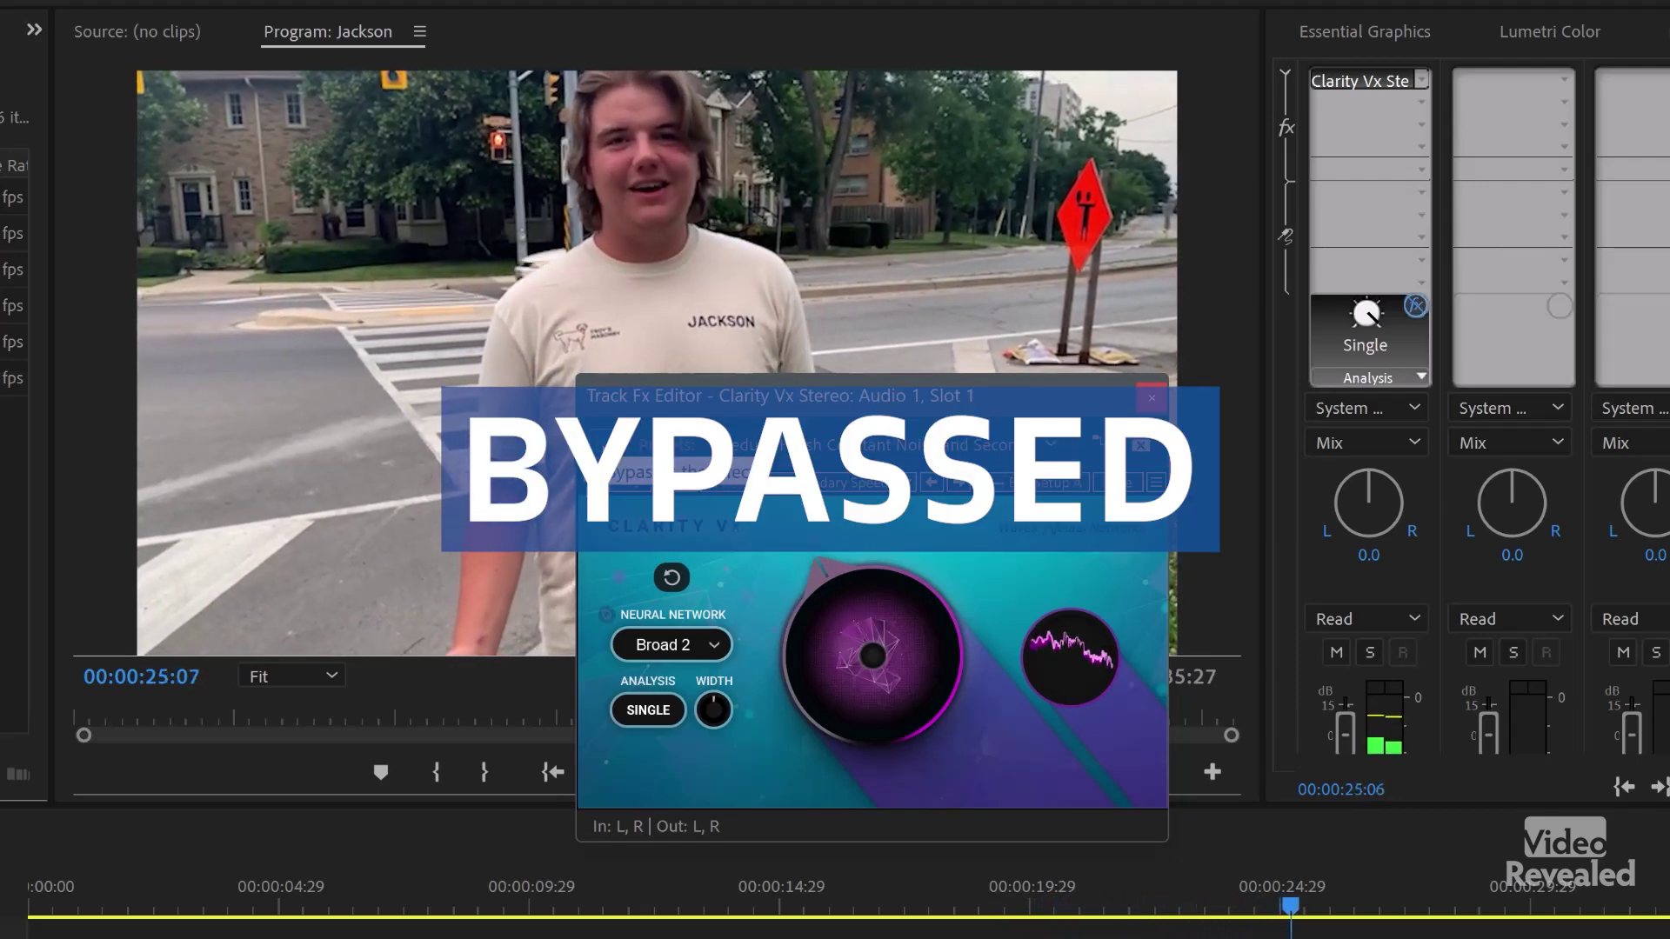
left_click(602, 445)
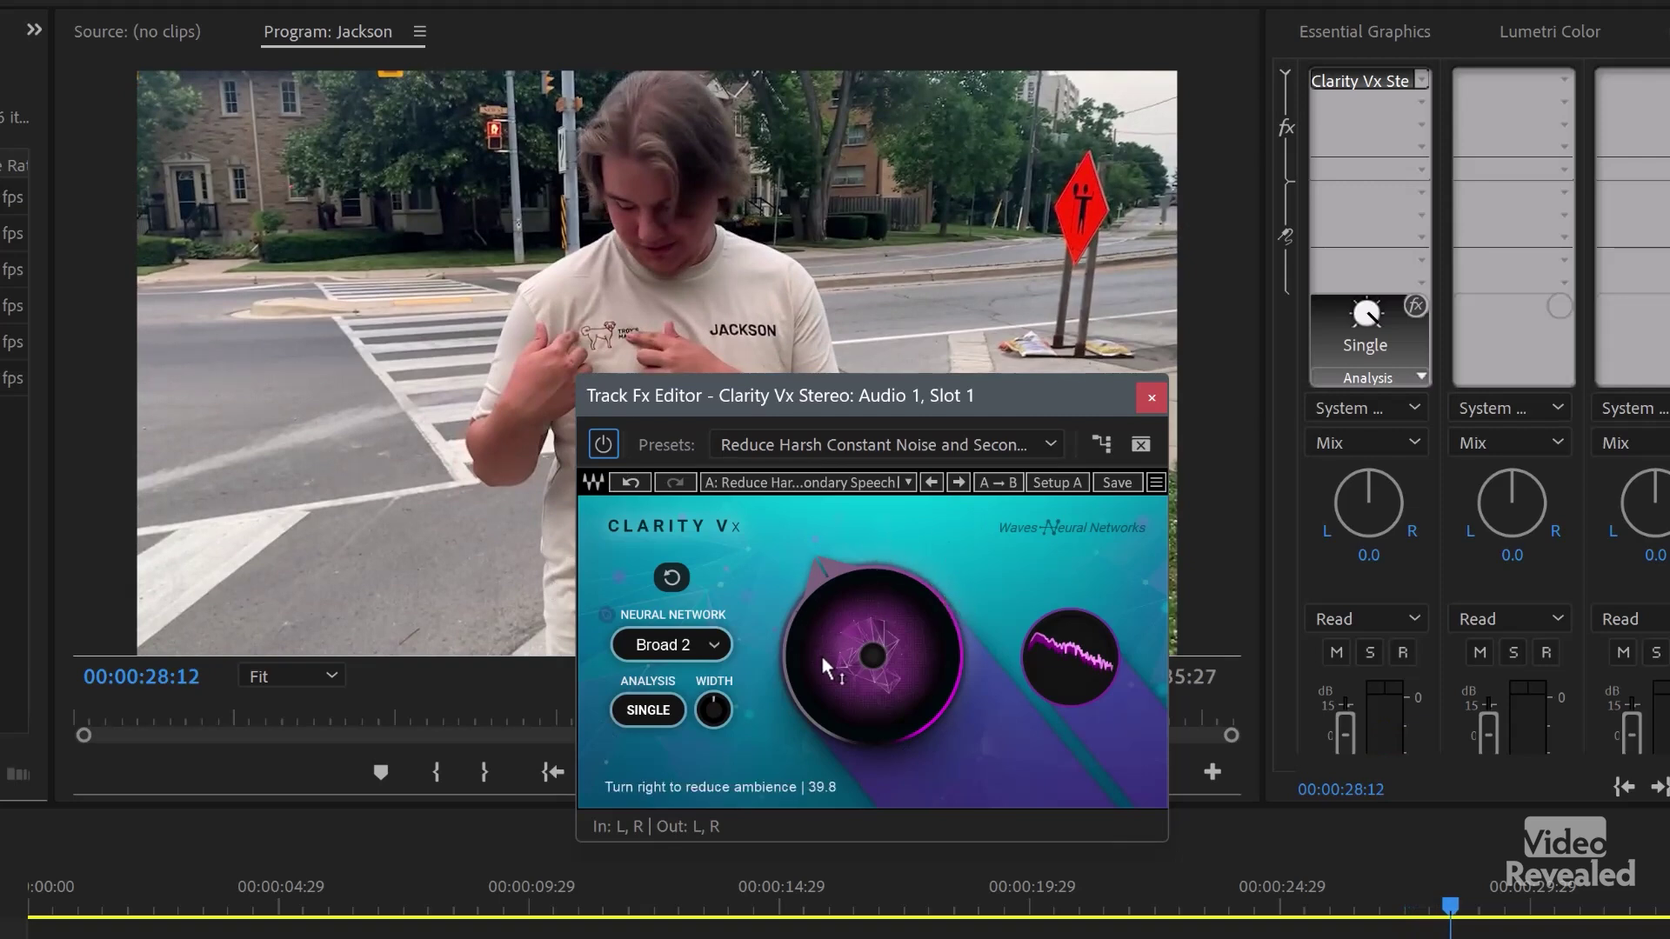
Drag the ambience reduction knob to 35.0, leaving the Clarity Vx preset unchanged
mouse_move(922, 604)
mouse_move(835, 643)
left_mouse_down()
mouse_move(835, 667)
mouse_move(833, 633)
left_mouse_up()
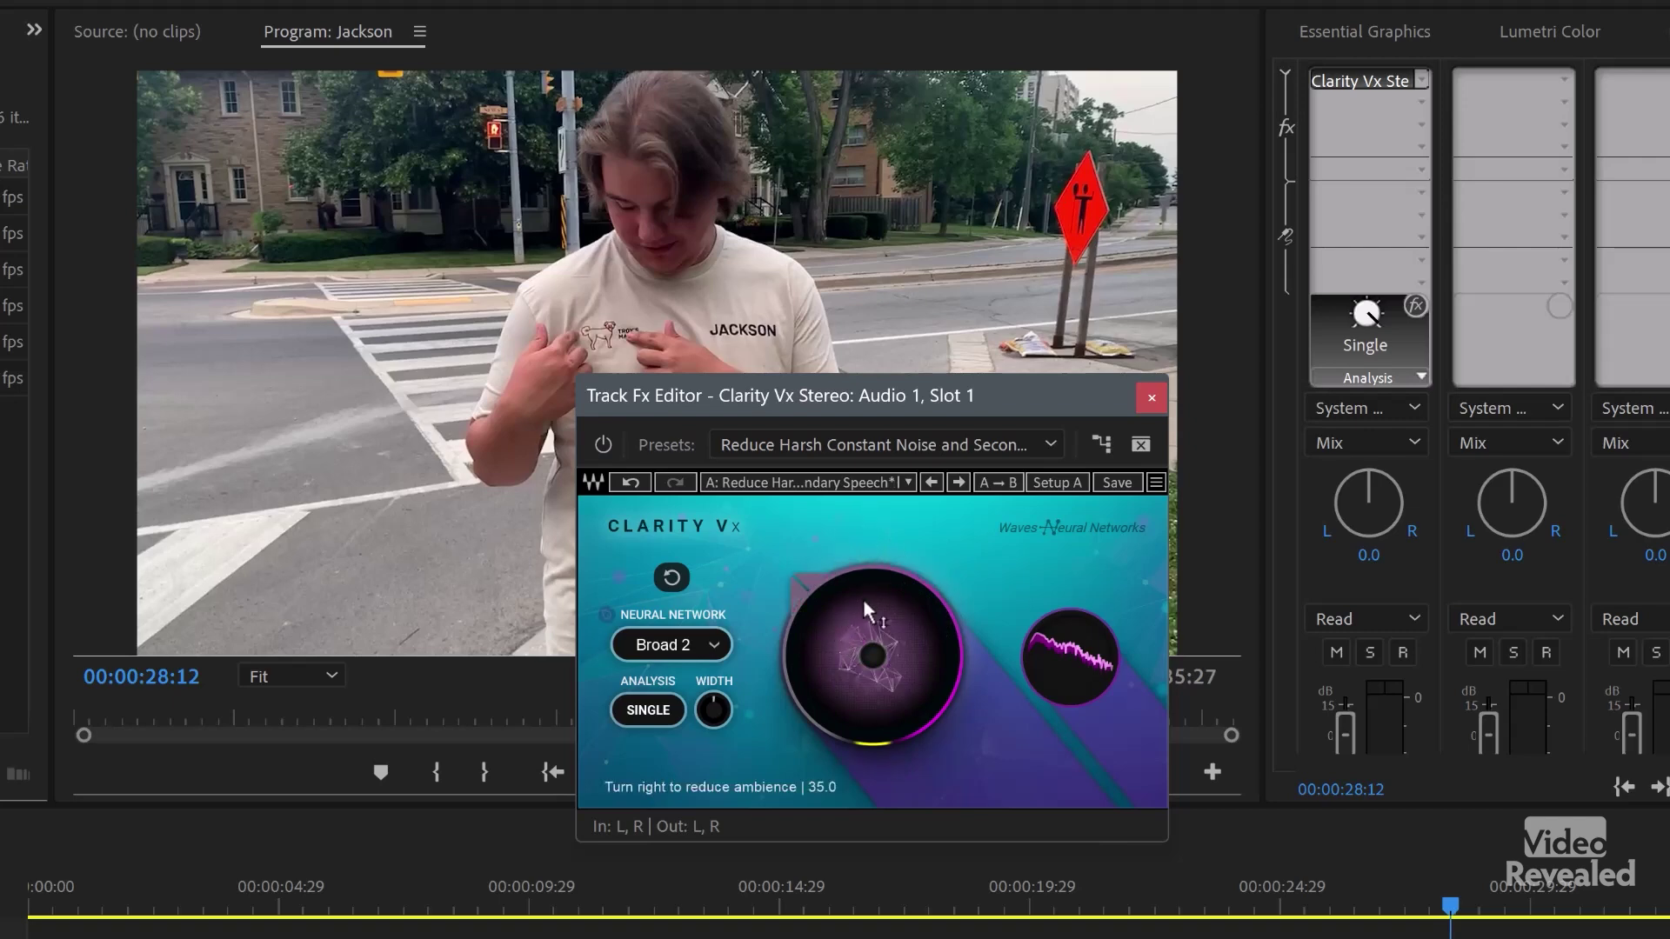
left_click(861, 442)
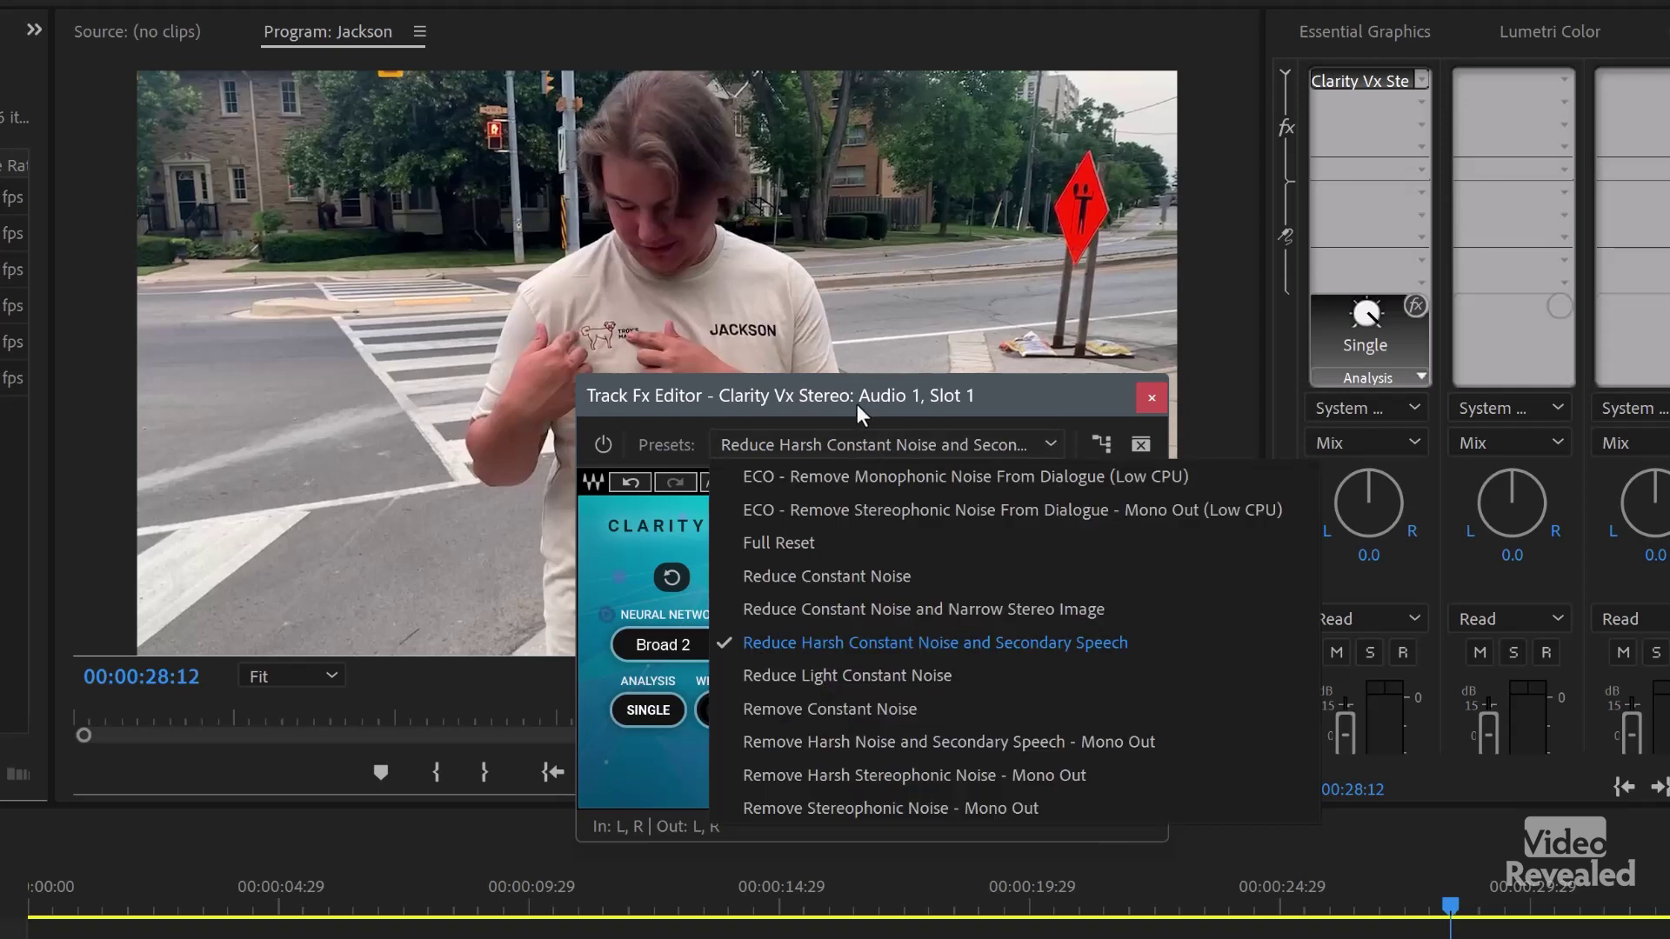
left_click(857, 403)
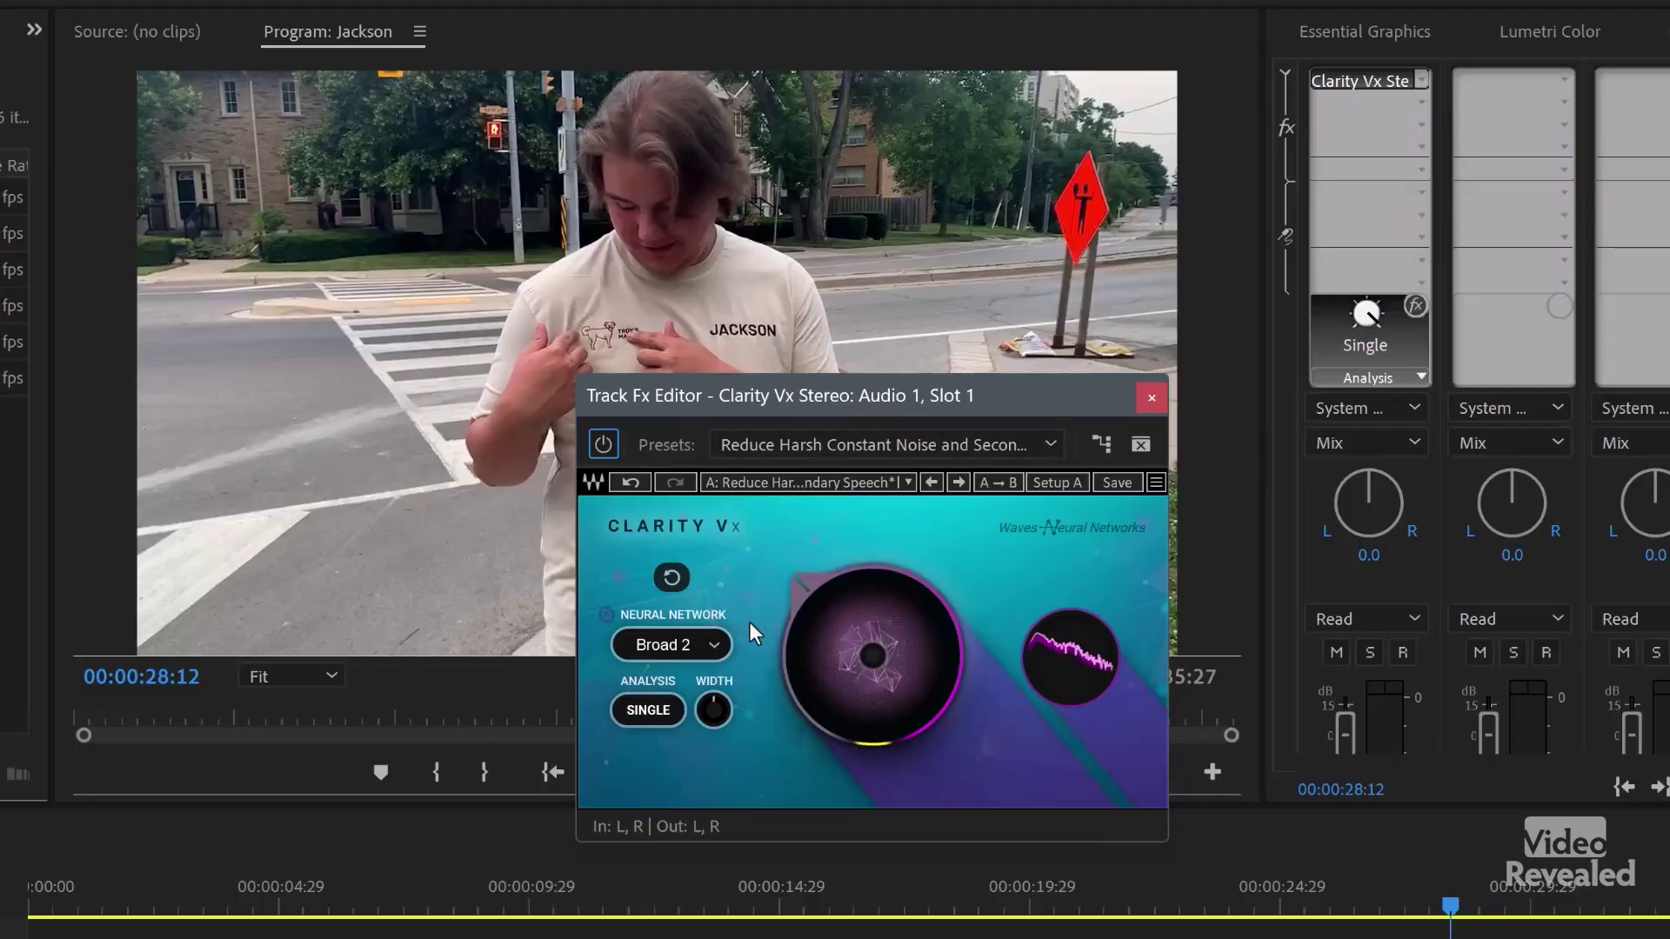
left_click(785, 445)
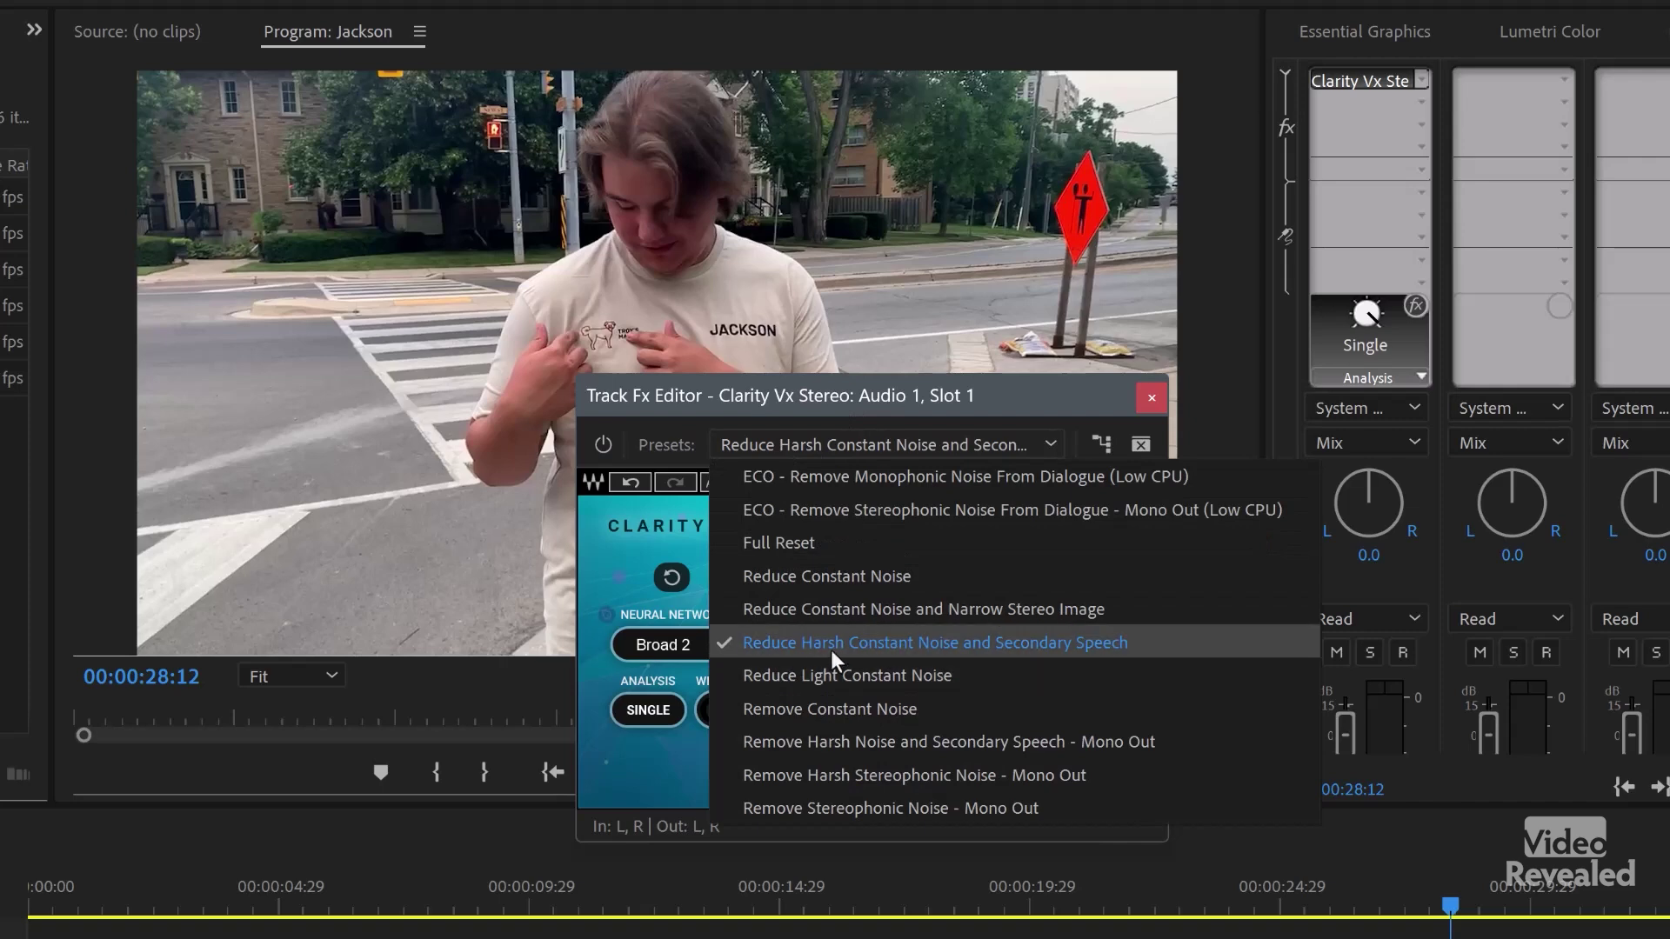
left_click(596, 572)
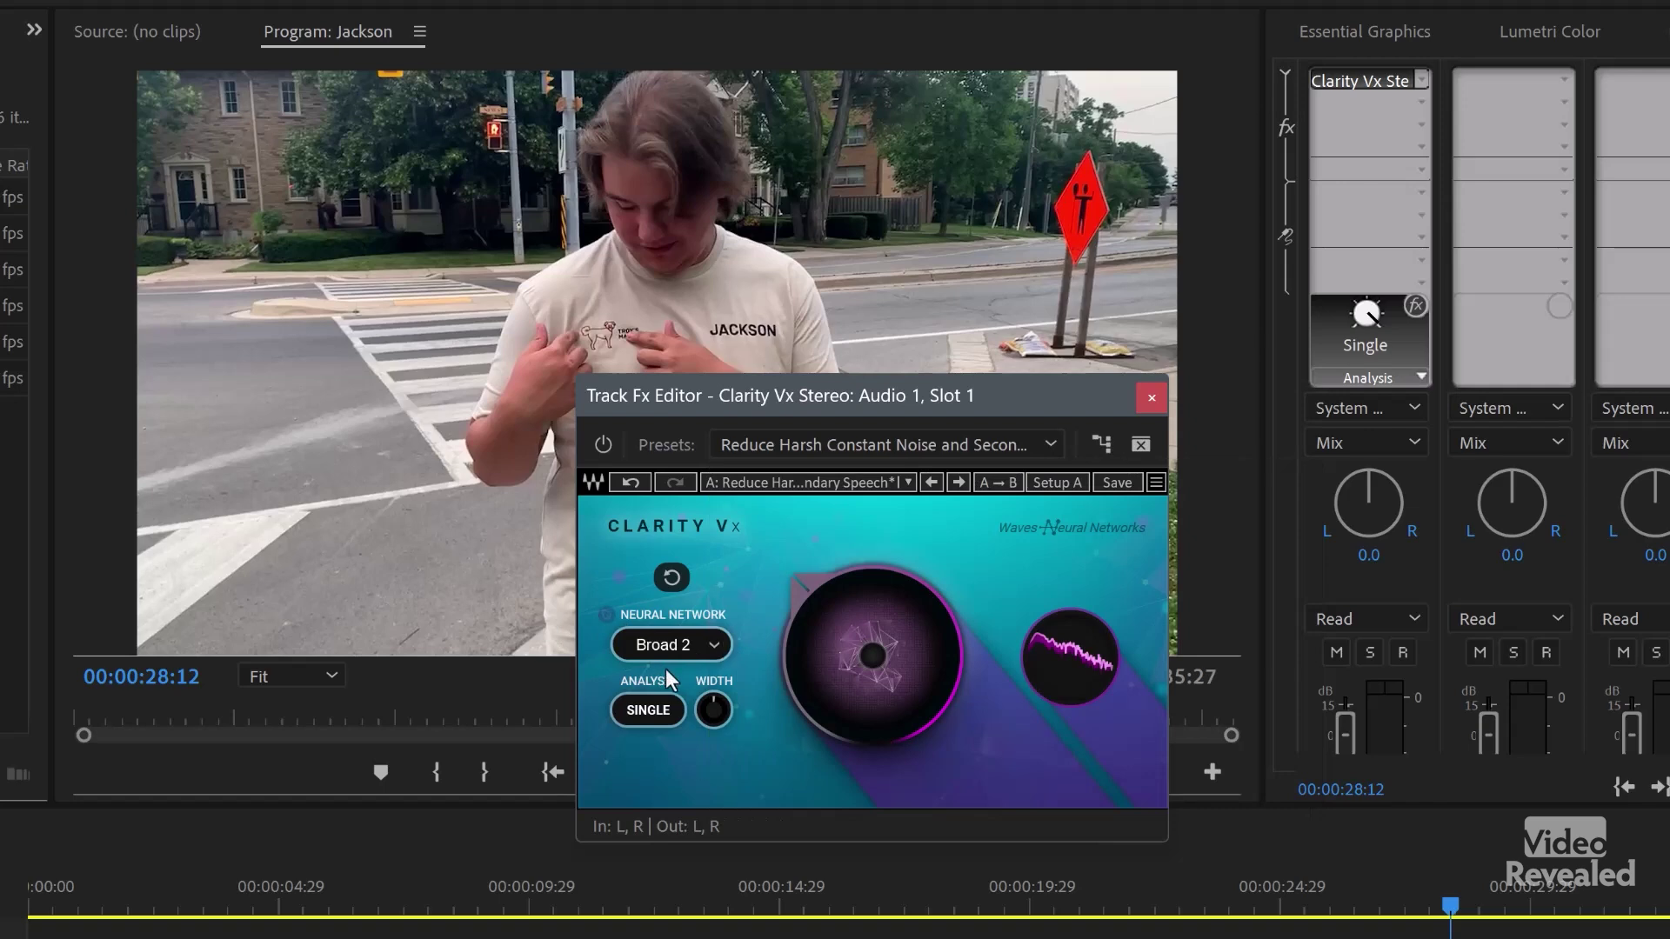
mouse_move(690, 640)
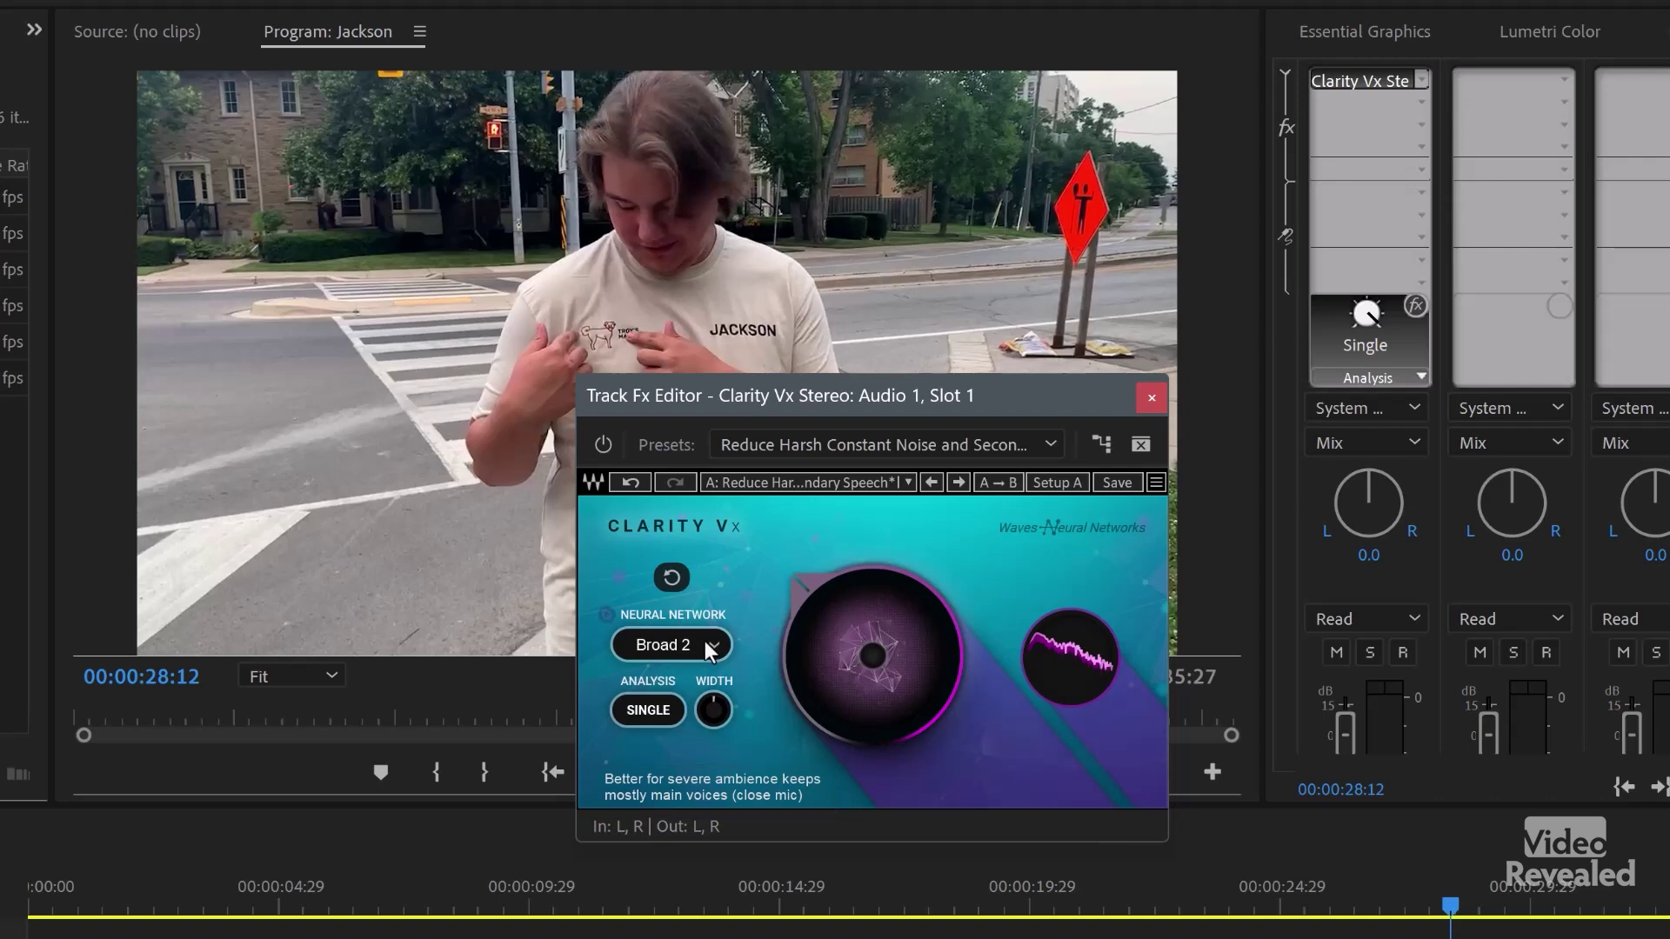
Try the Broad ECO and Broad 1 networks, settle on Broad 2, and close the editor
scroll(709, 651, "down", 1)
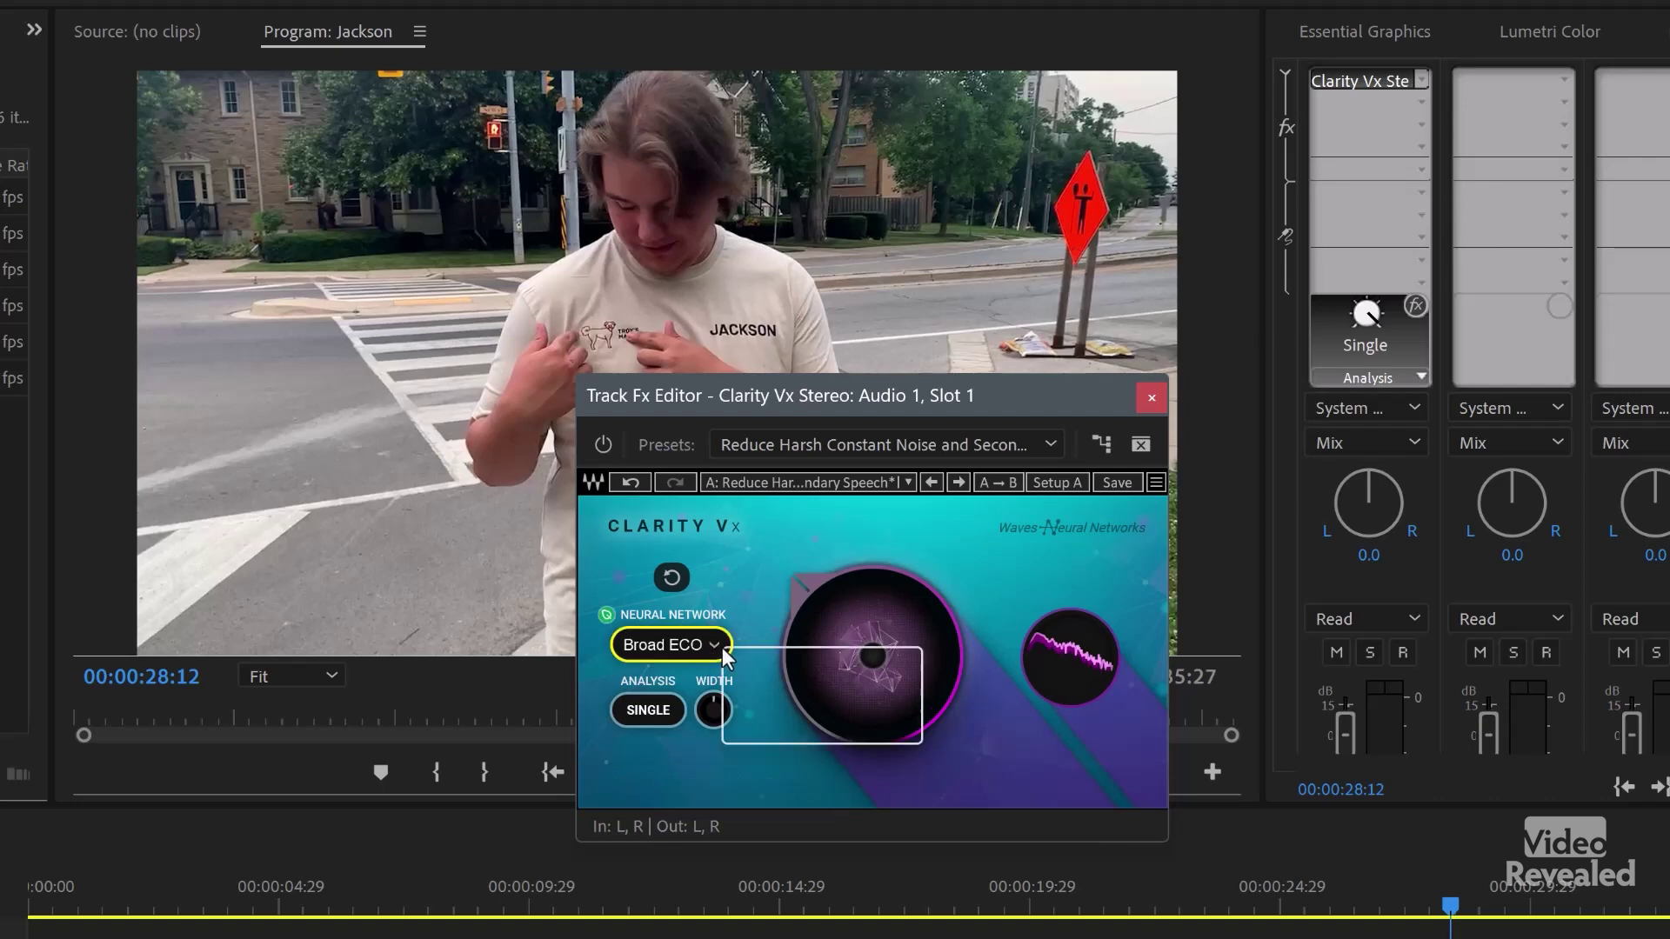
left_click(722, 647)
left_click(800, 666)
mouse_move(690, 648)
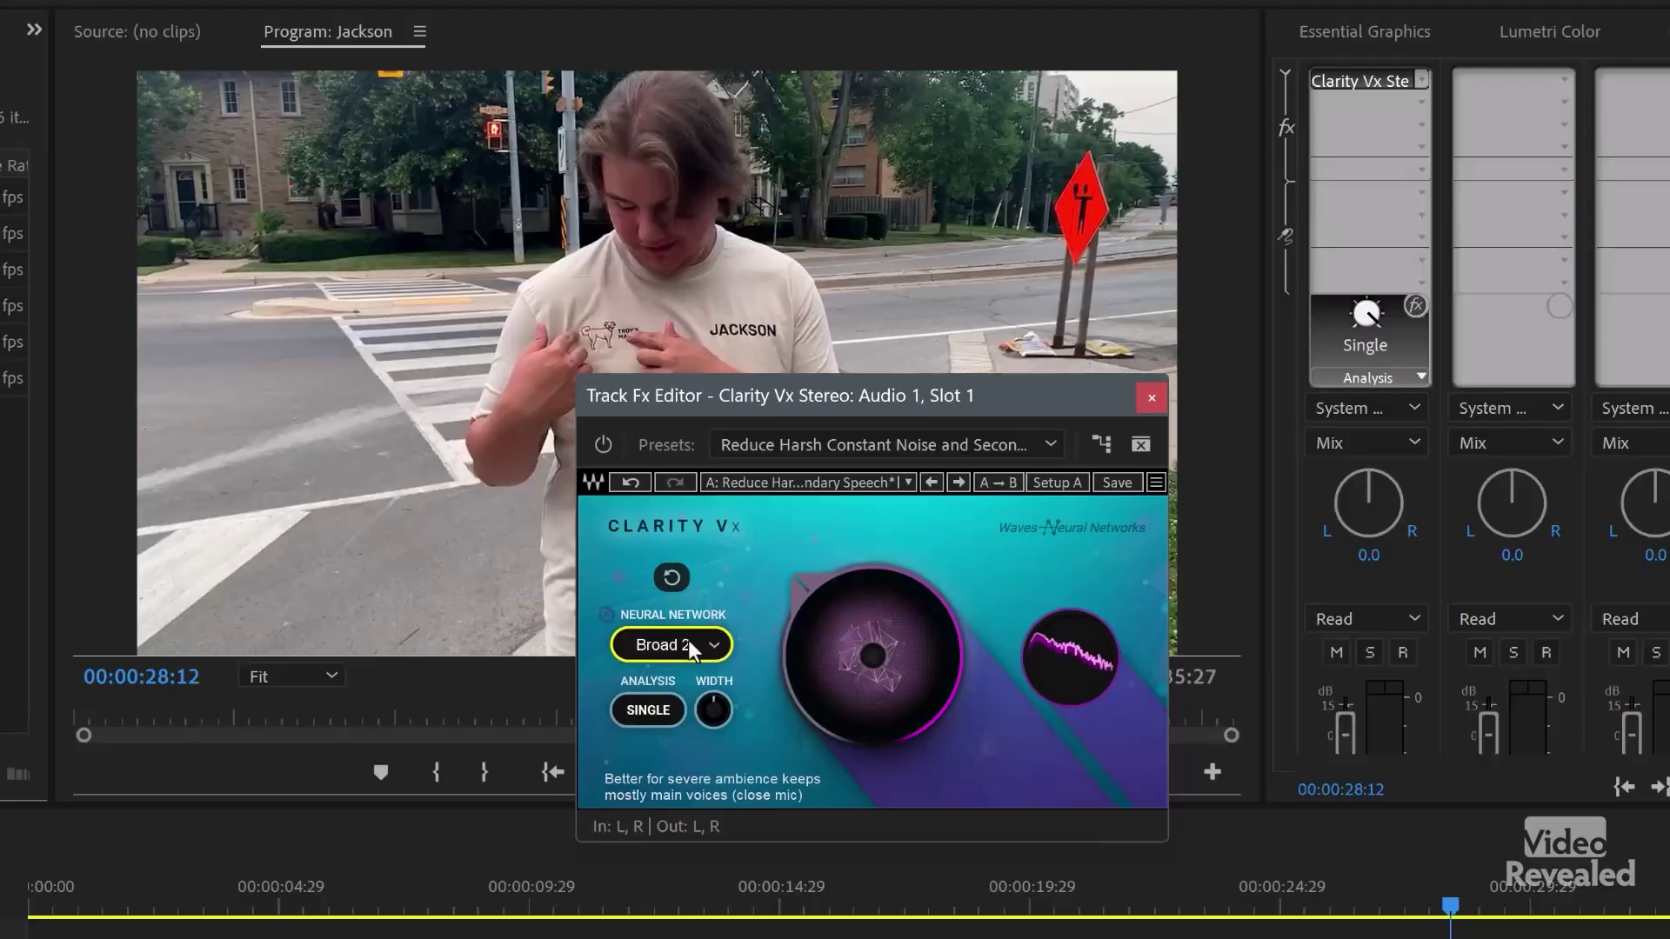
left_click(689, 643)
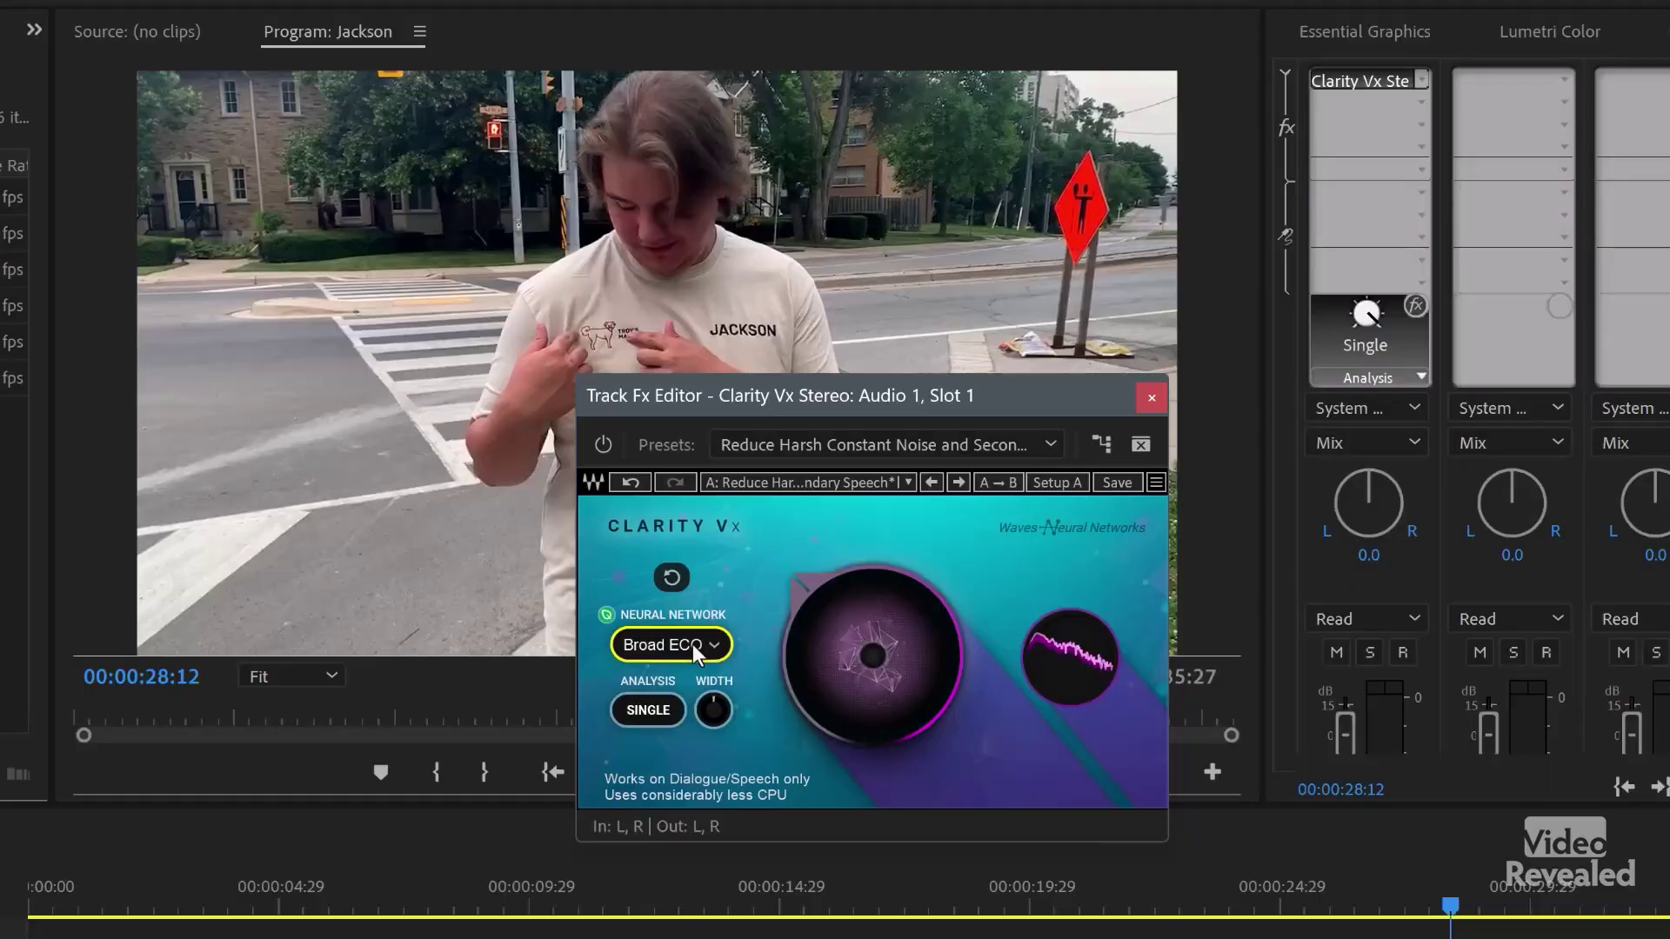
left_click(687, 644)
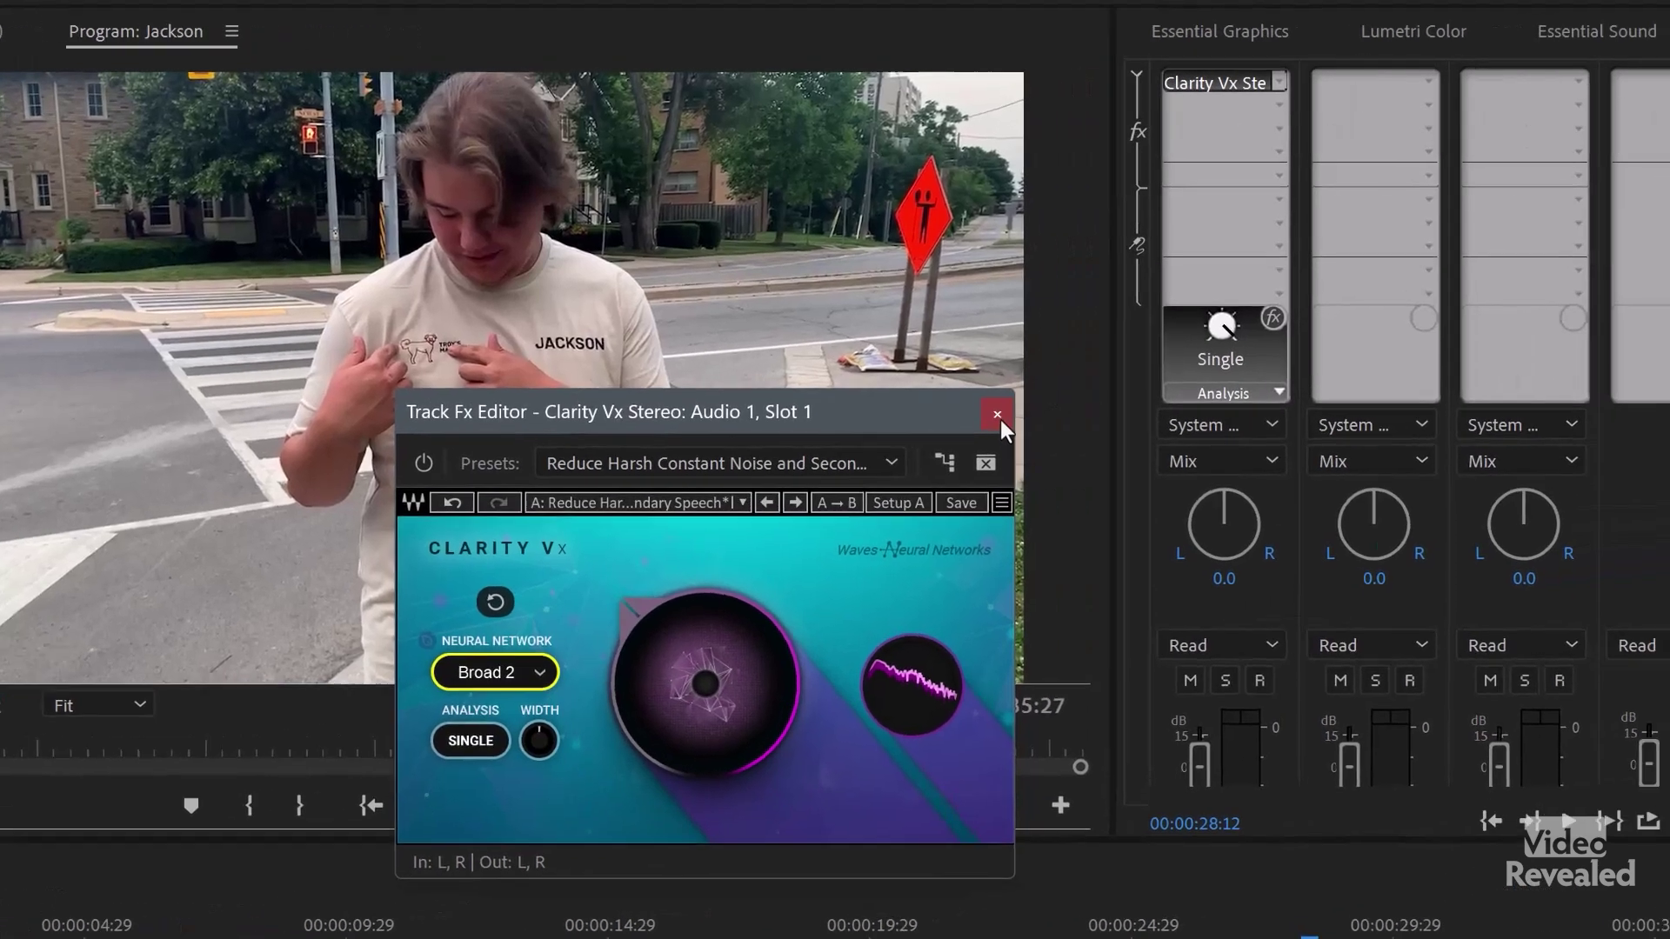
left_click(1151, 398)
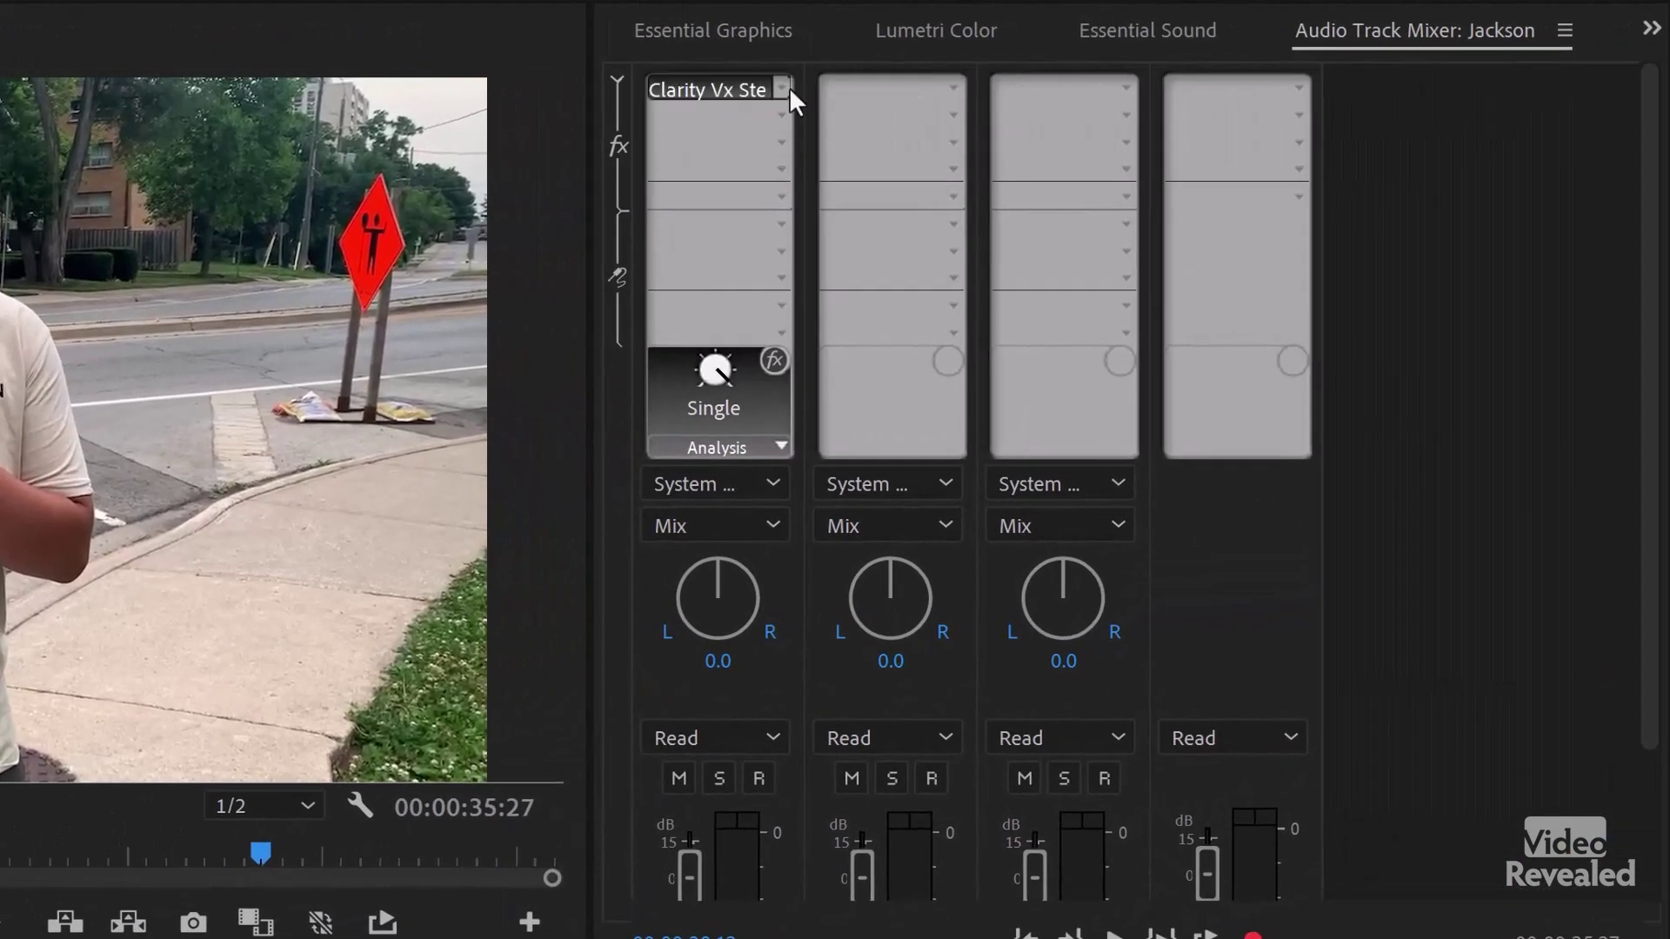
Load VST3 Restoration > Waves > Clarity Vx Pro Stereo into track 1's slot and open its editor
left_click(815, 87)
mouse_move(833, 534)
mouse_move(1226, 910)
mouse_move(1389, 910)
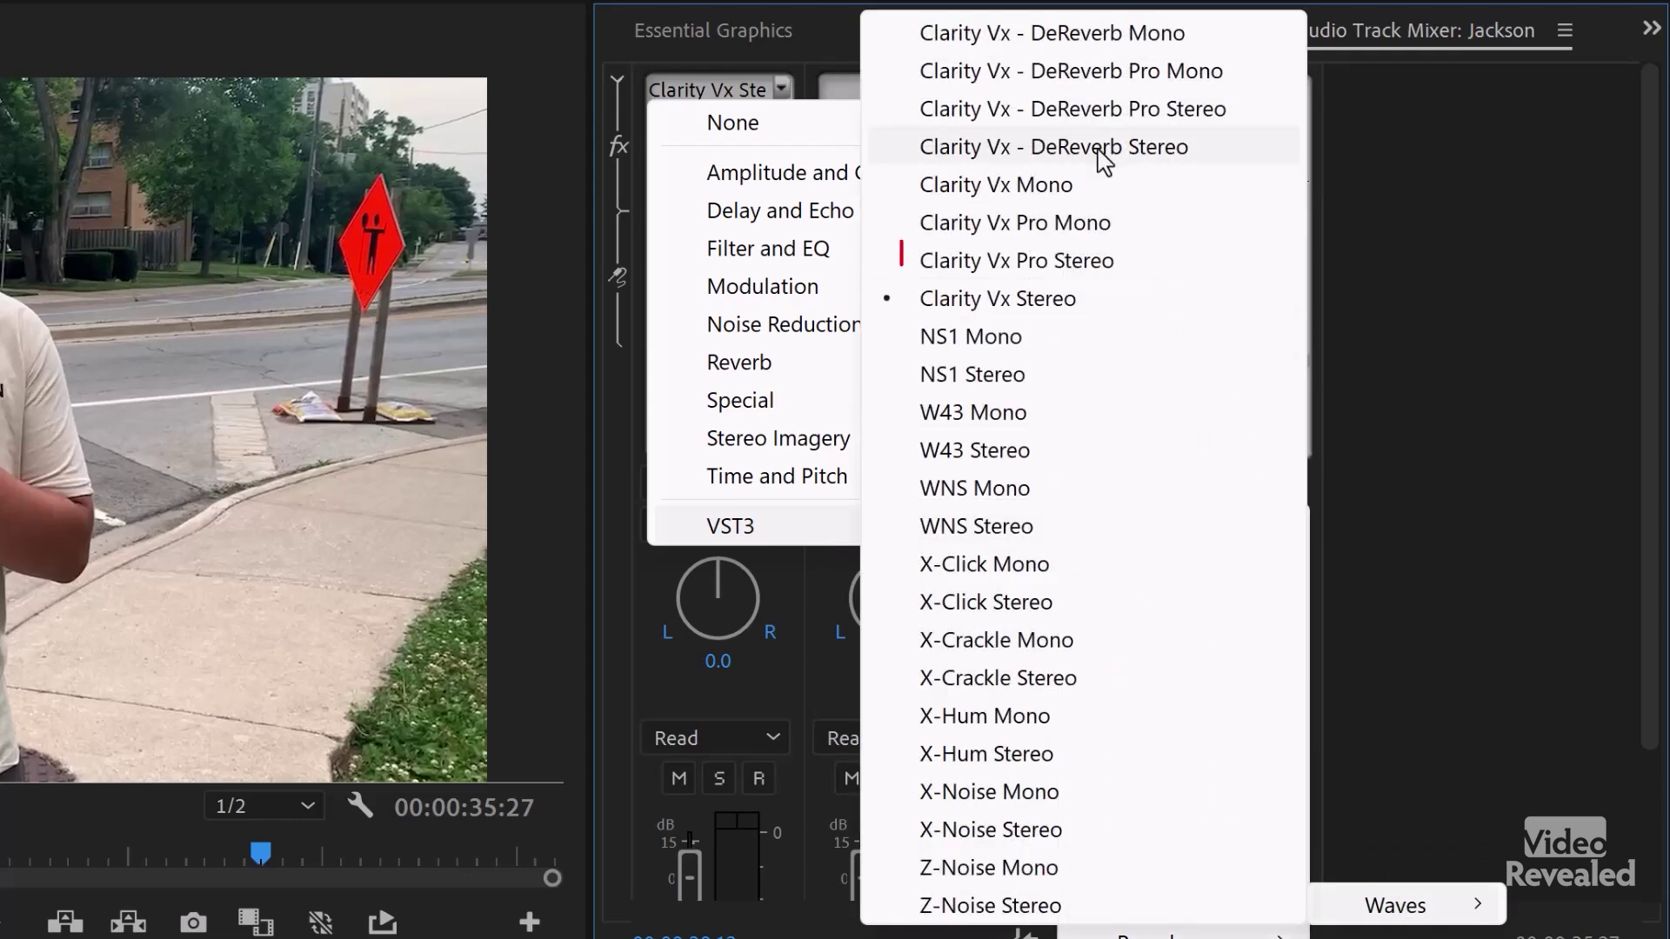
left_click(1081, 265)
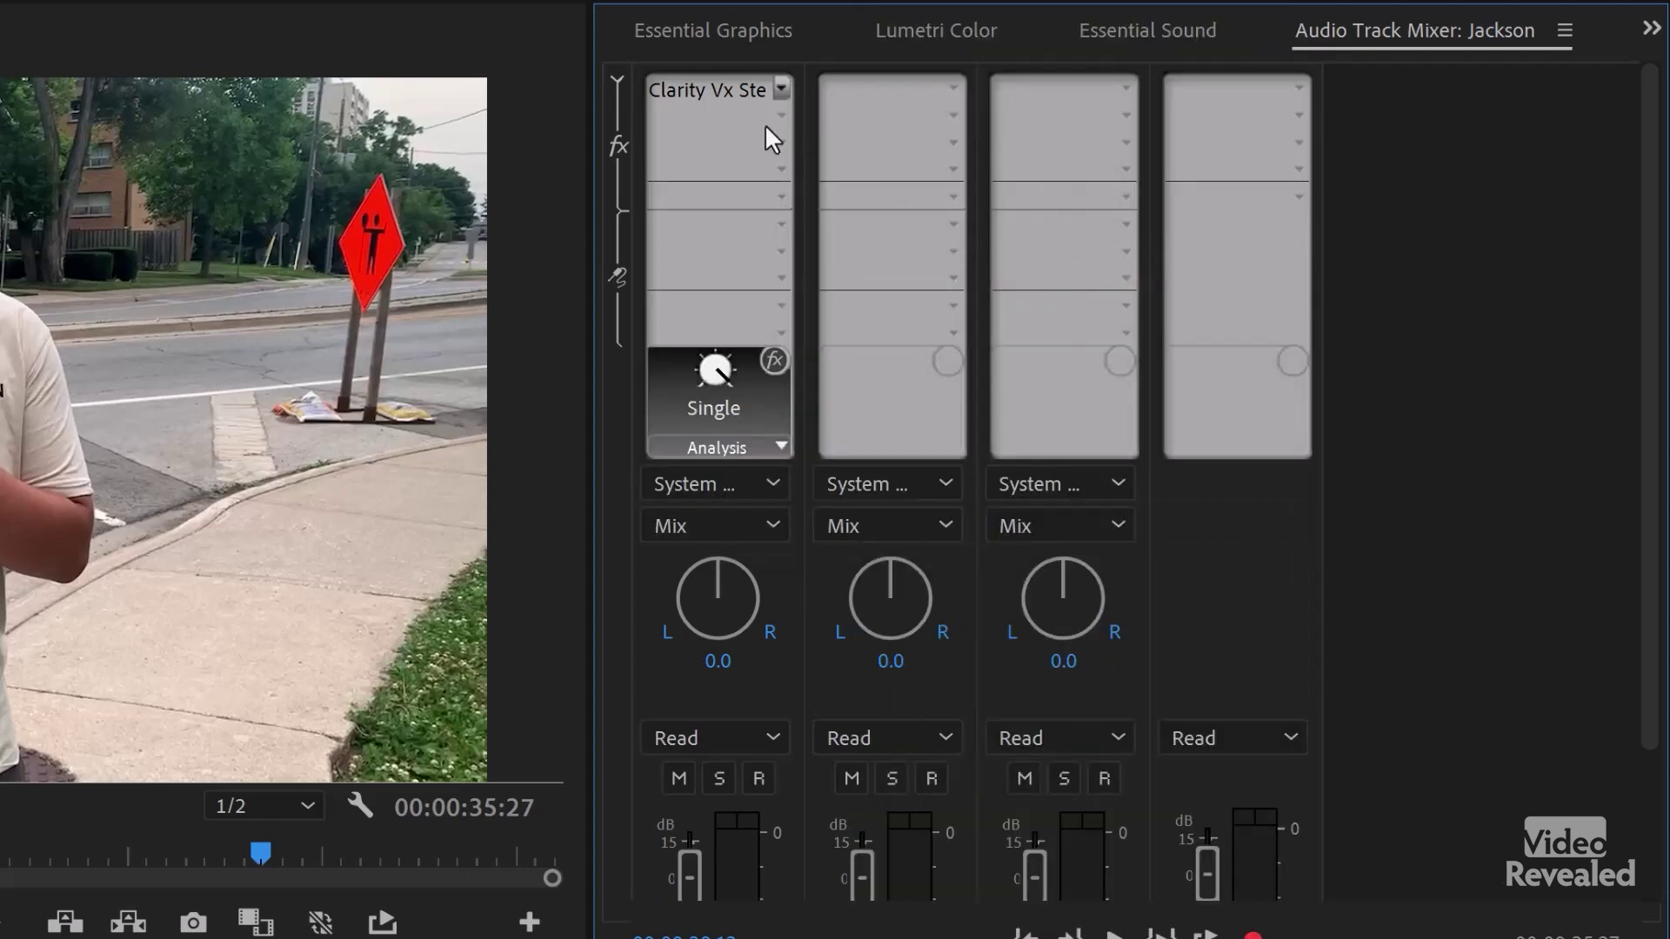
double_click(721, 84)
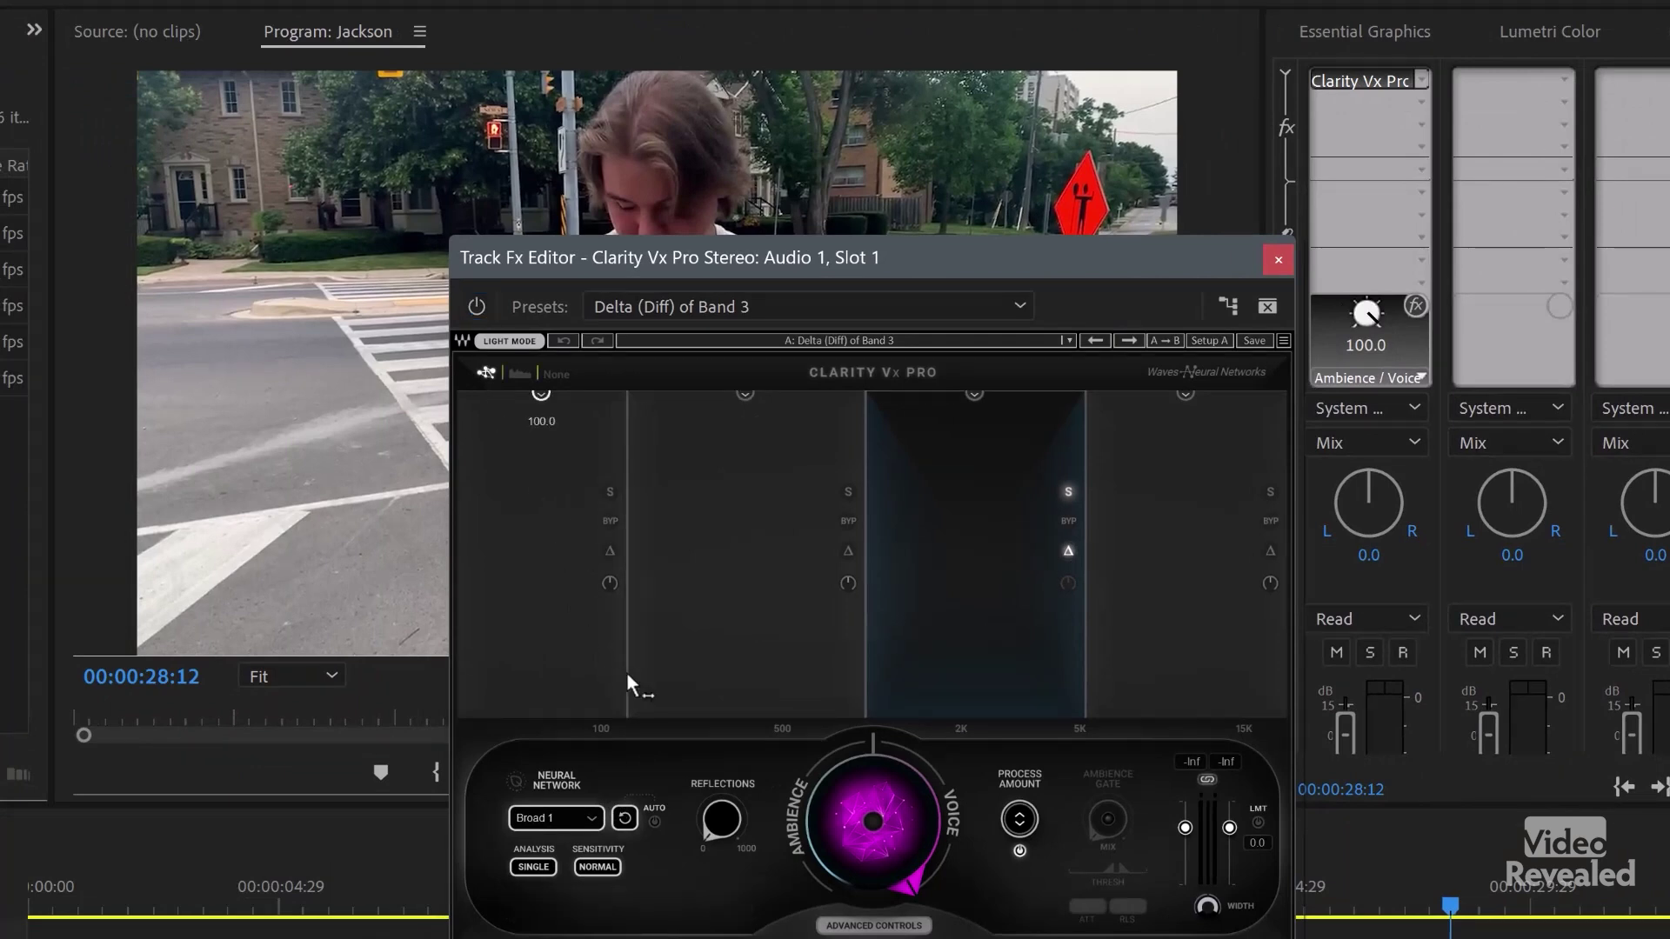
Play from near the clip start and apply the Full Reset (4 bands) preset to Clarity Vx Pro
key("space")
left_click_drag(320, 891, 116, 892)
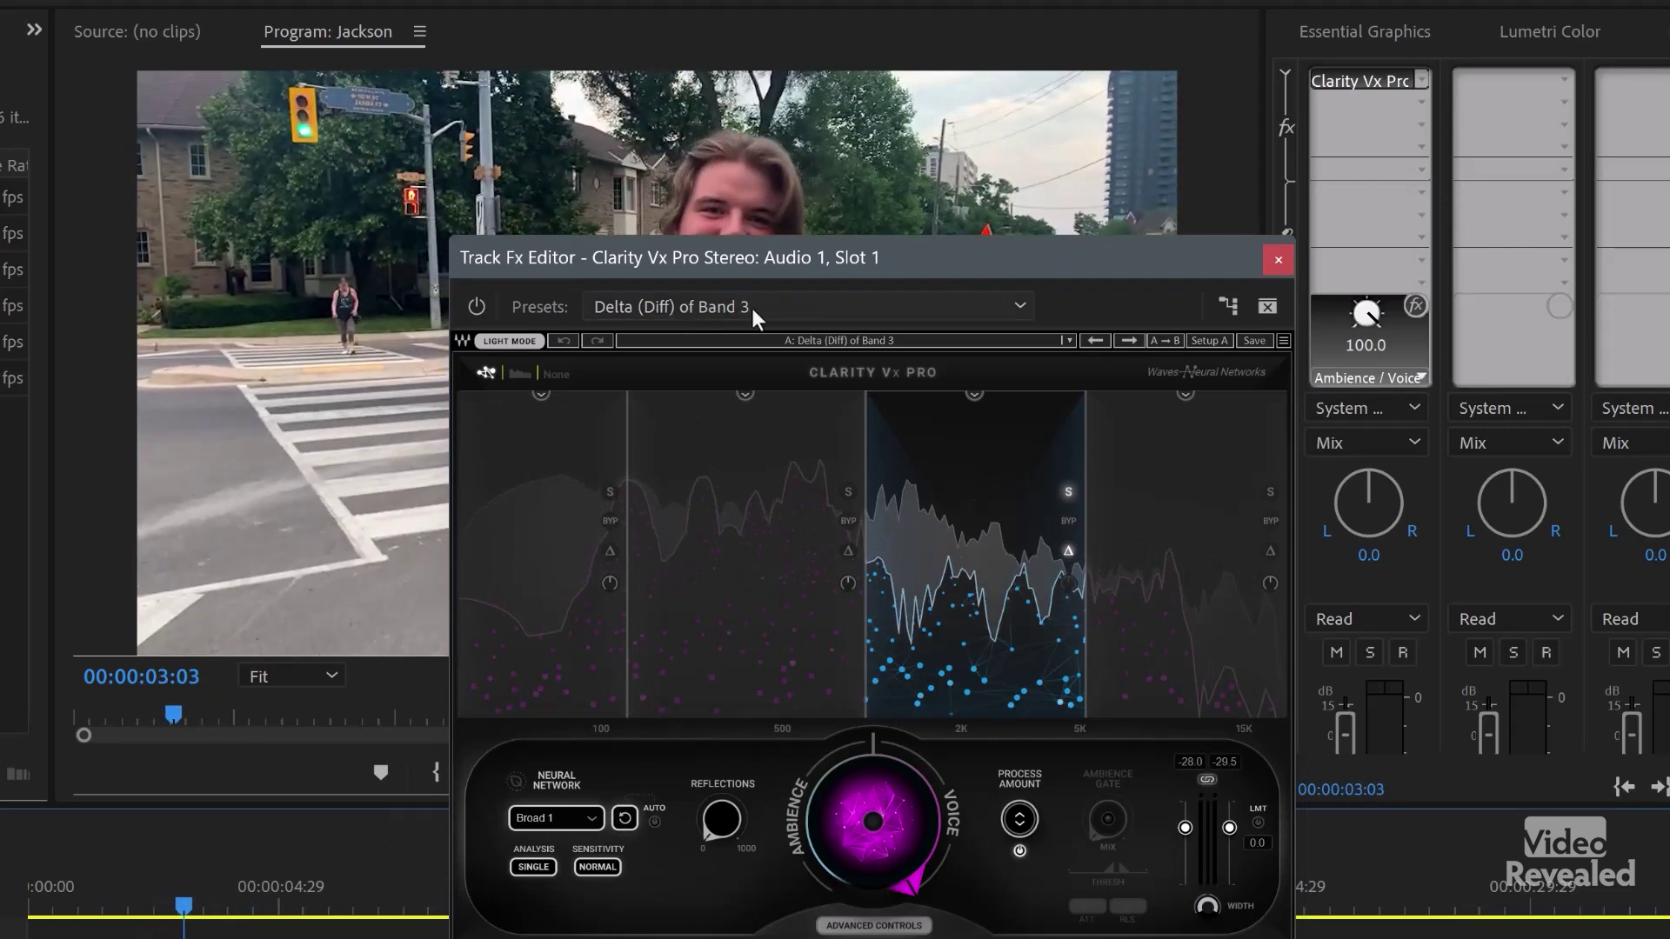
left_click(769, 305)
left_click(666, 470)
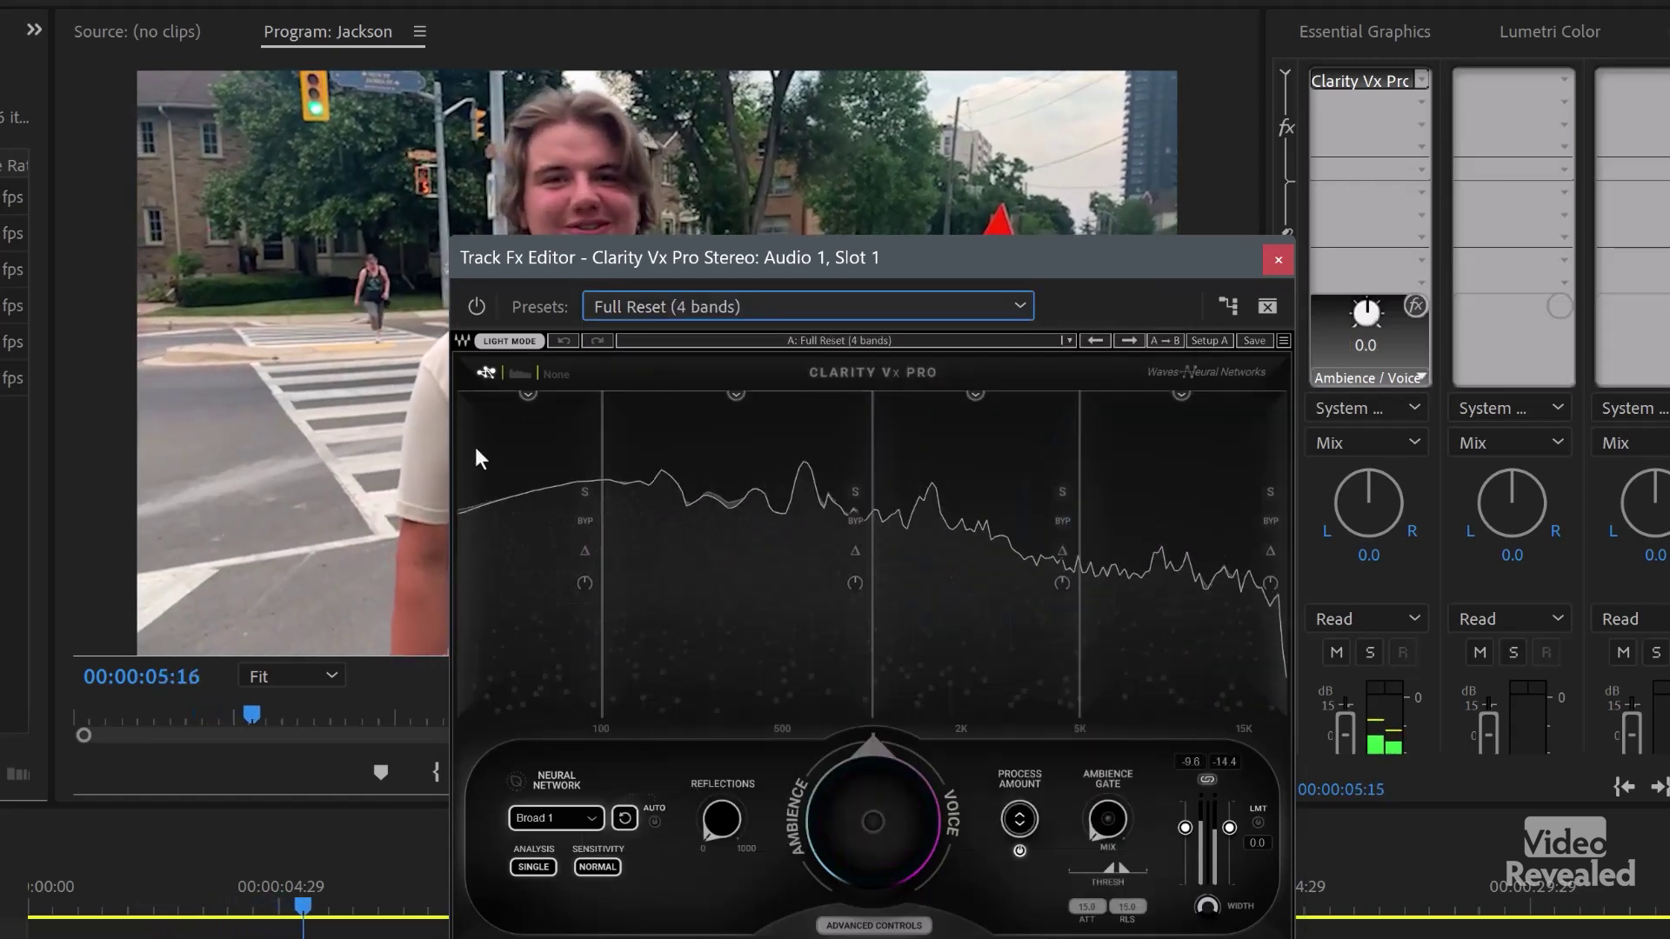
left_click(520, 374)
left_click(486, 372)
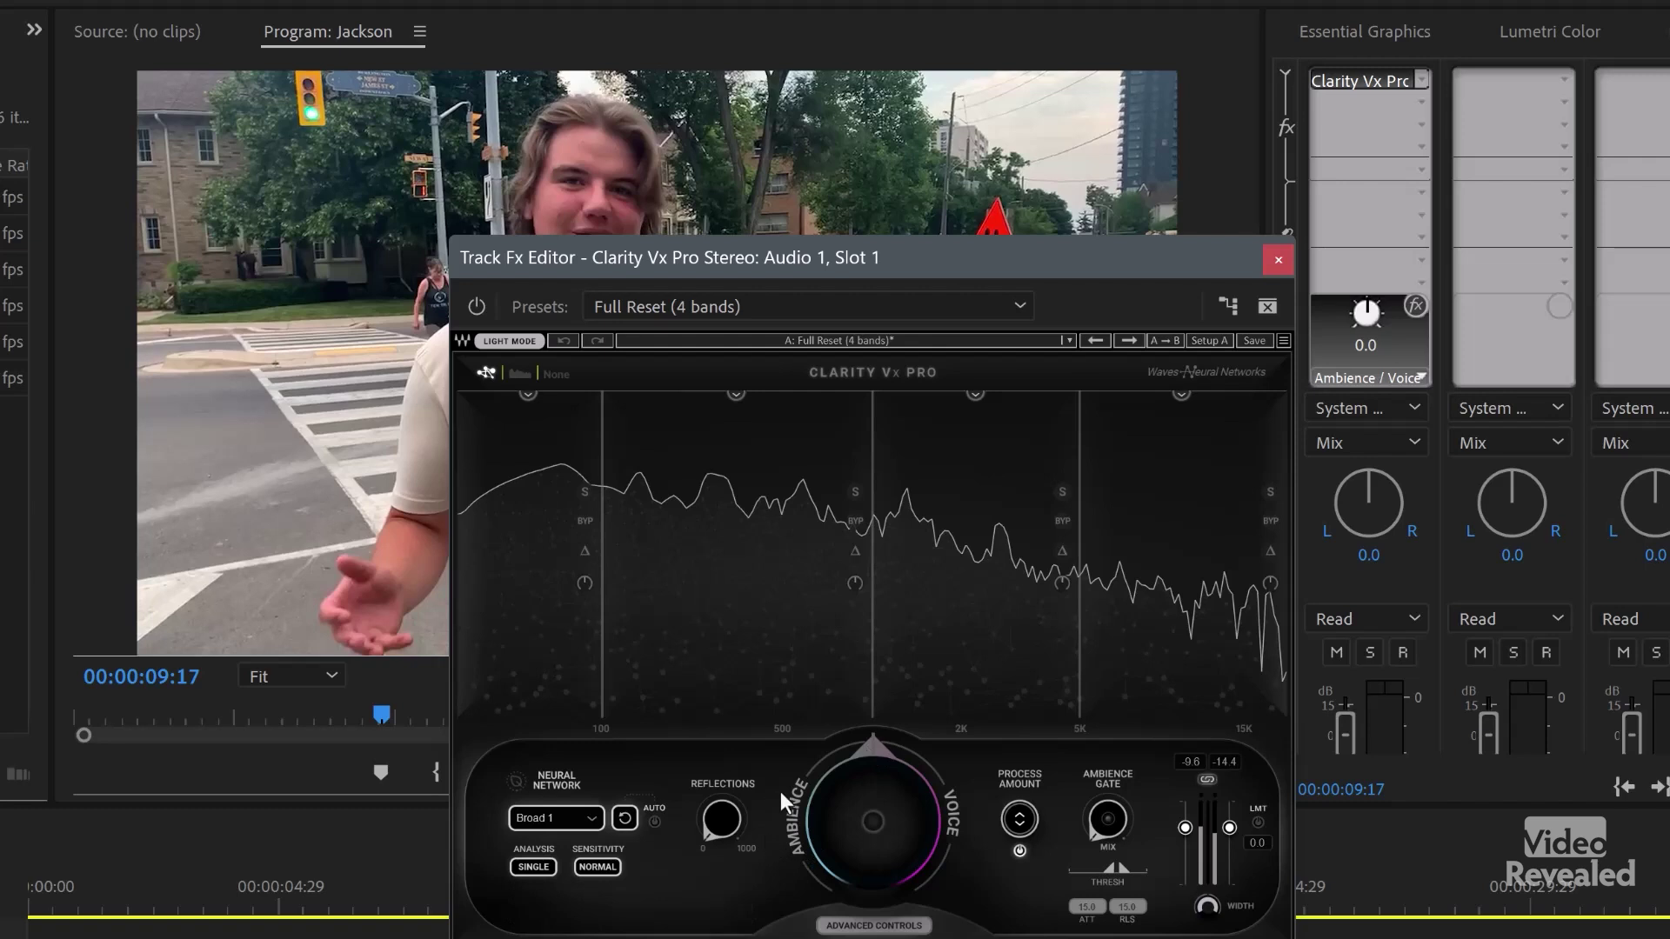
Set the Ambience/Voice balance to 35.5 and the neural network to Broad 2
left_click_drag(854, 839, 854, 839)
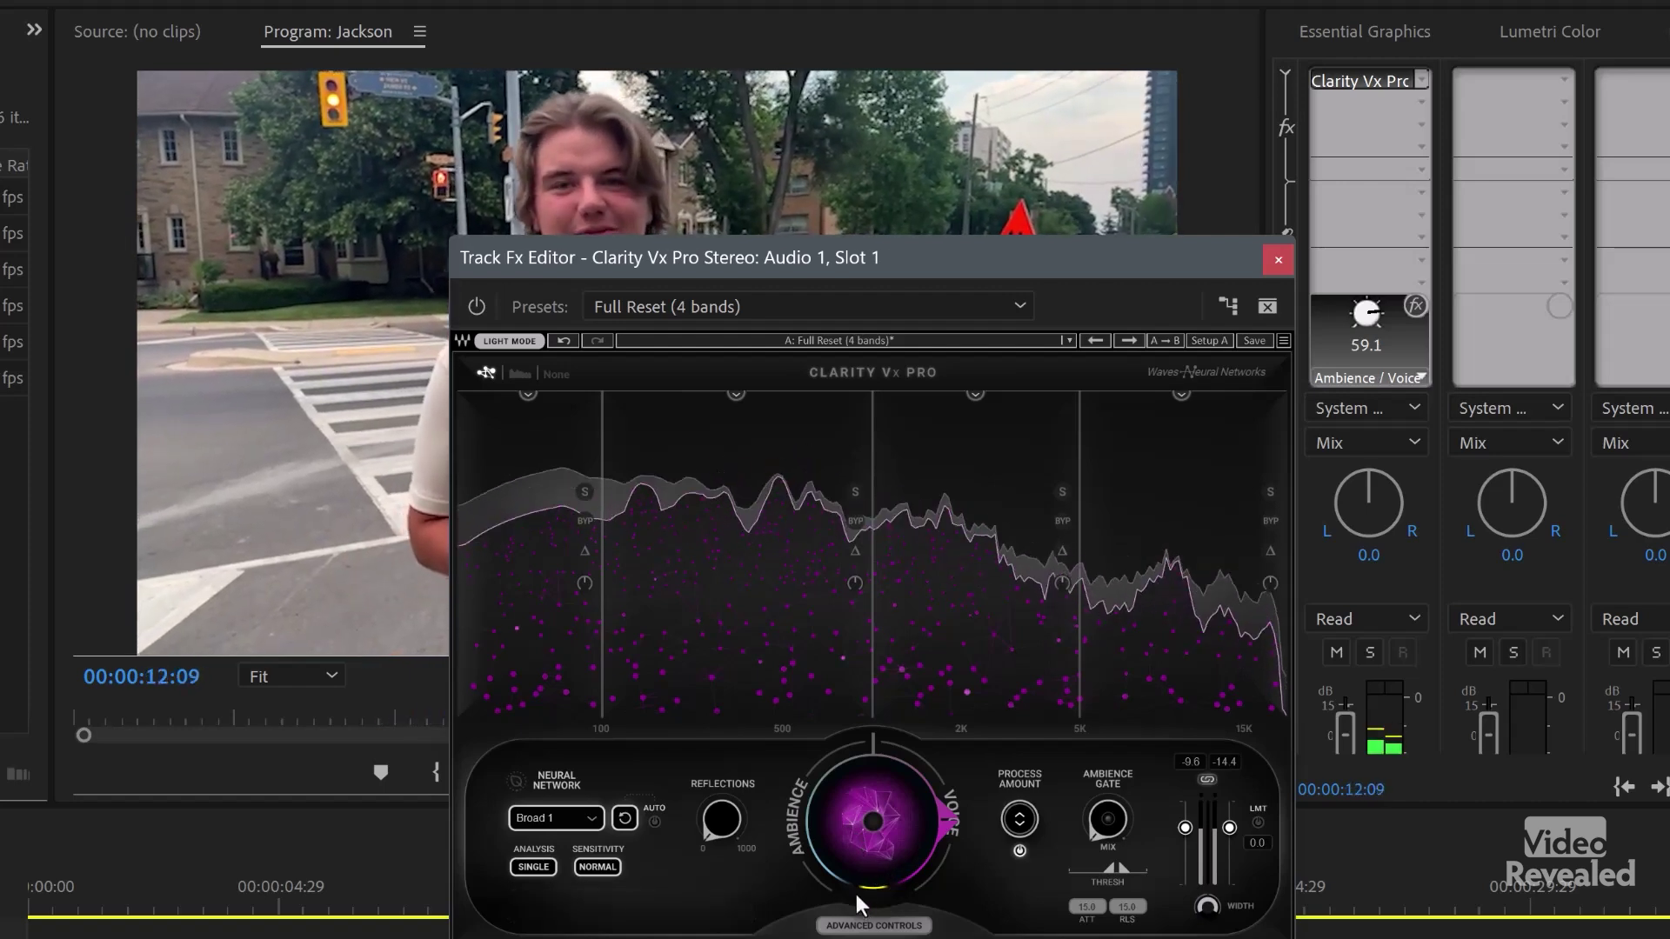
left_click_drag(856, 894, 842, 883)
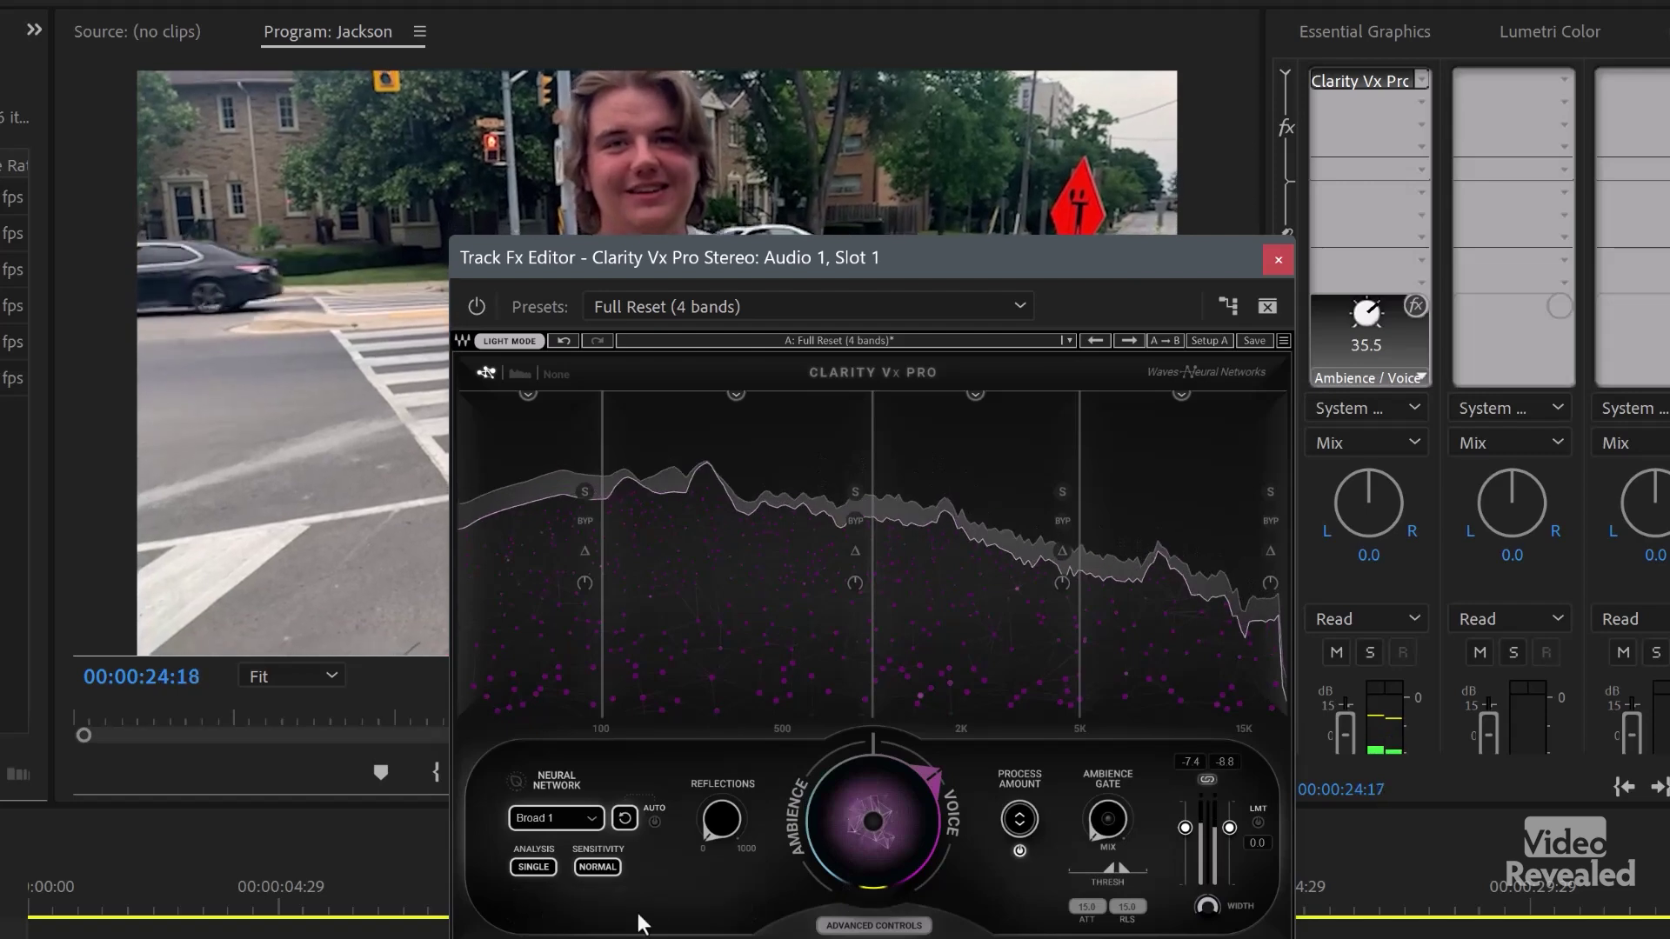
scroll(586, 821, "down", 1)
left_click(586, 821)
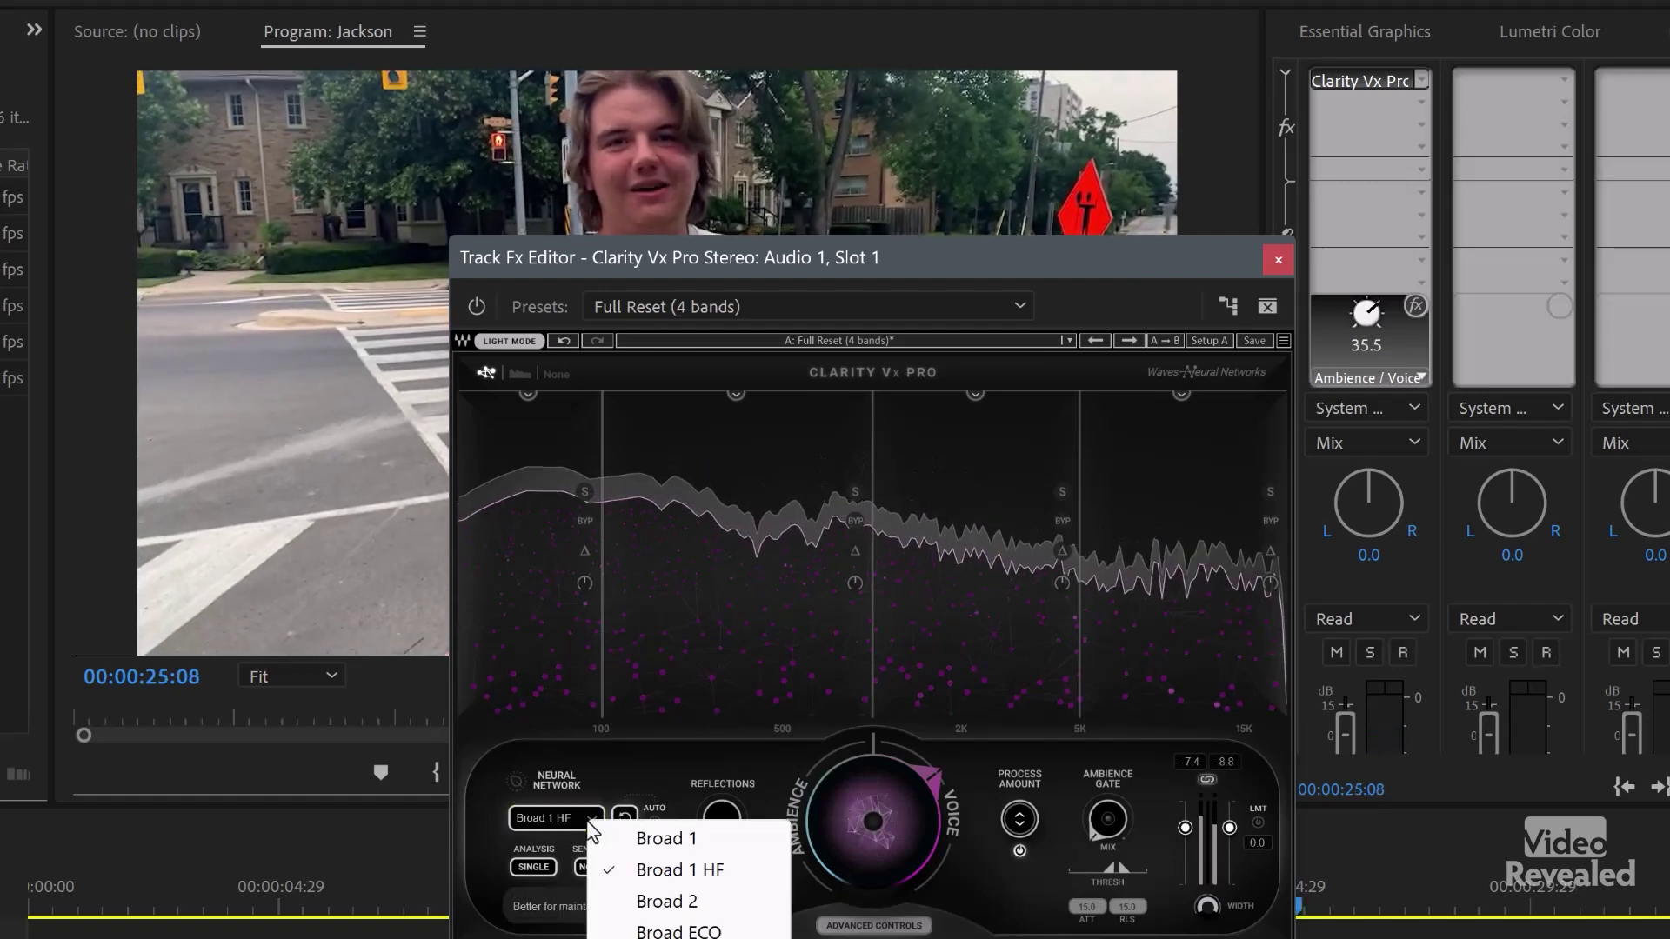
left_click(706, 903)
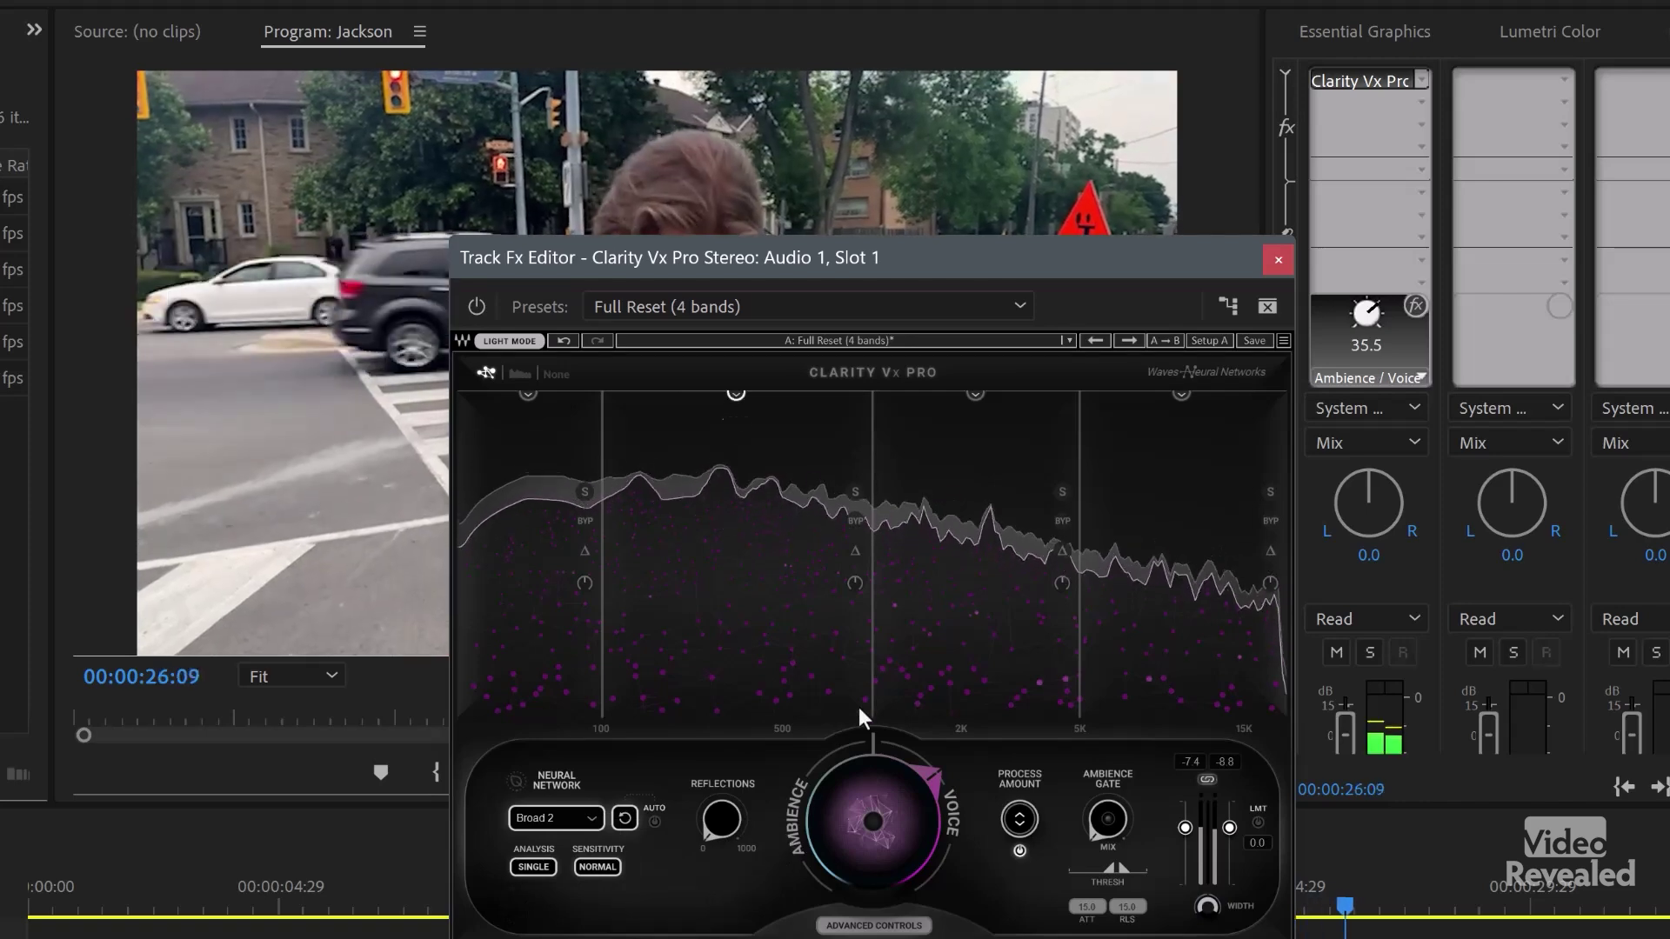
Solo and unsolo band 2, enable Delta, and move Crossover 1 to 283 Hz
left_click(856, 491)
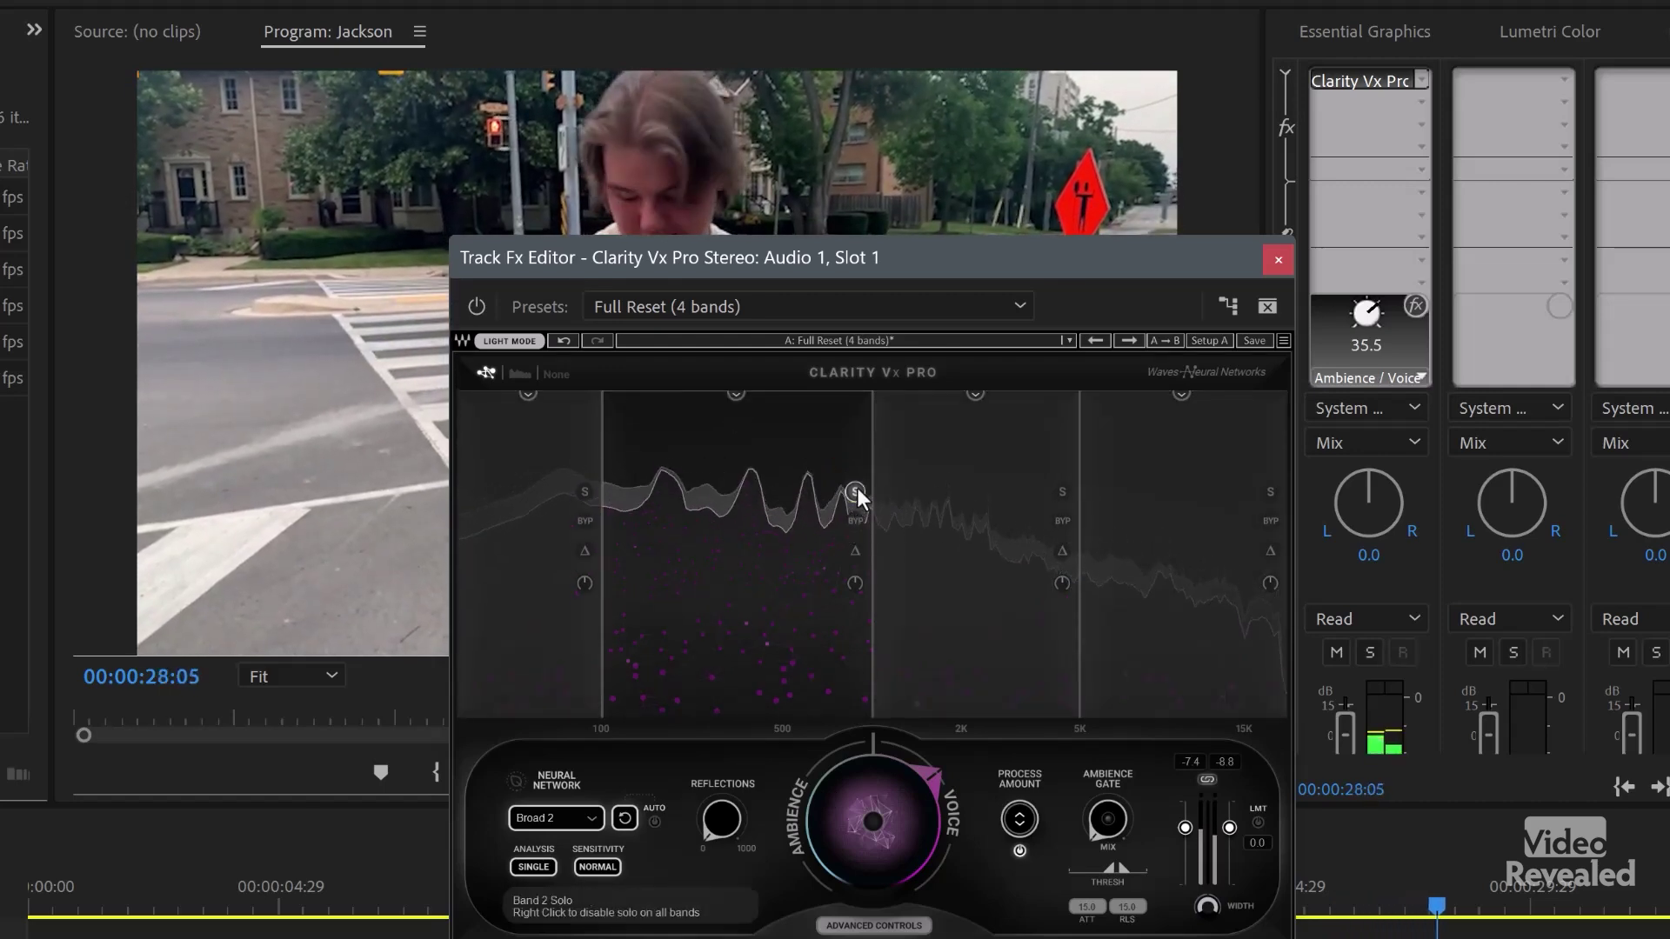
left_click(856, 491)
left_click(854, 552)
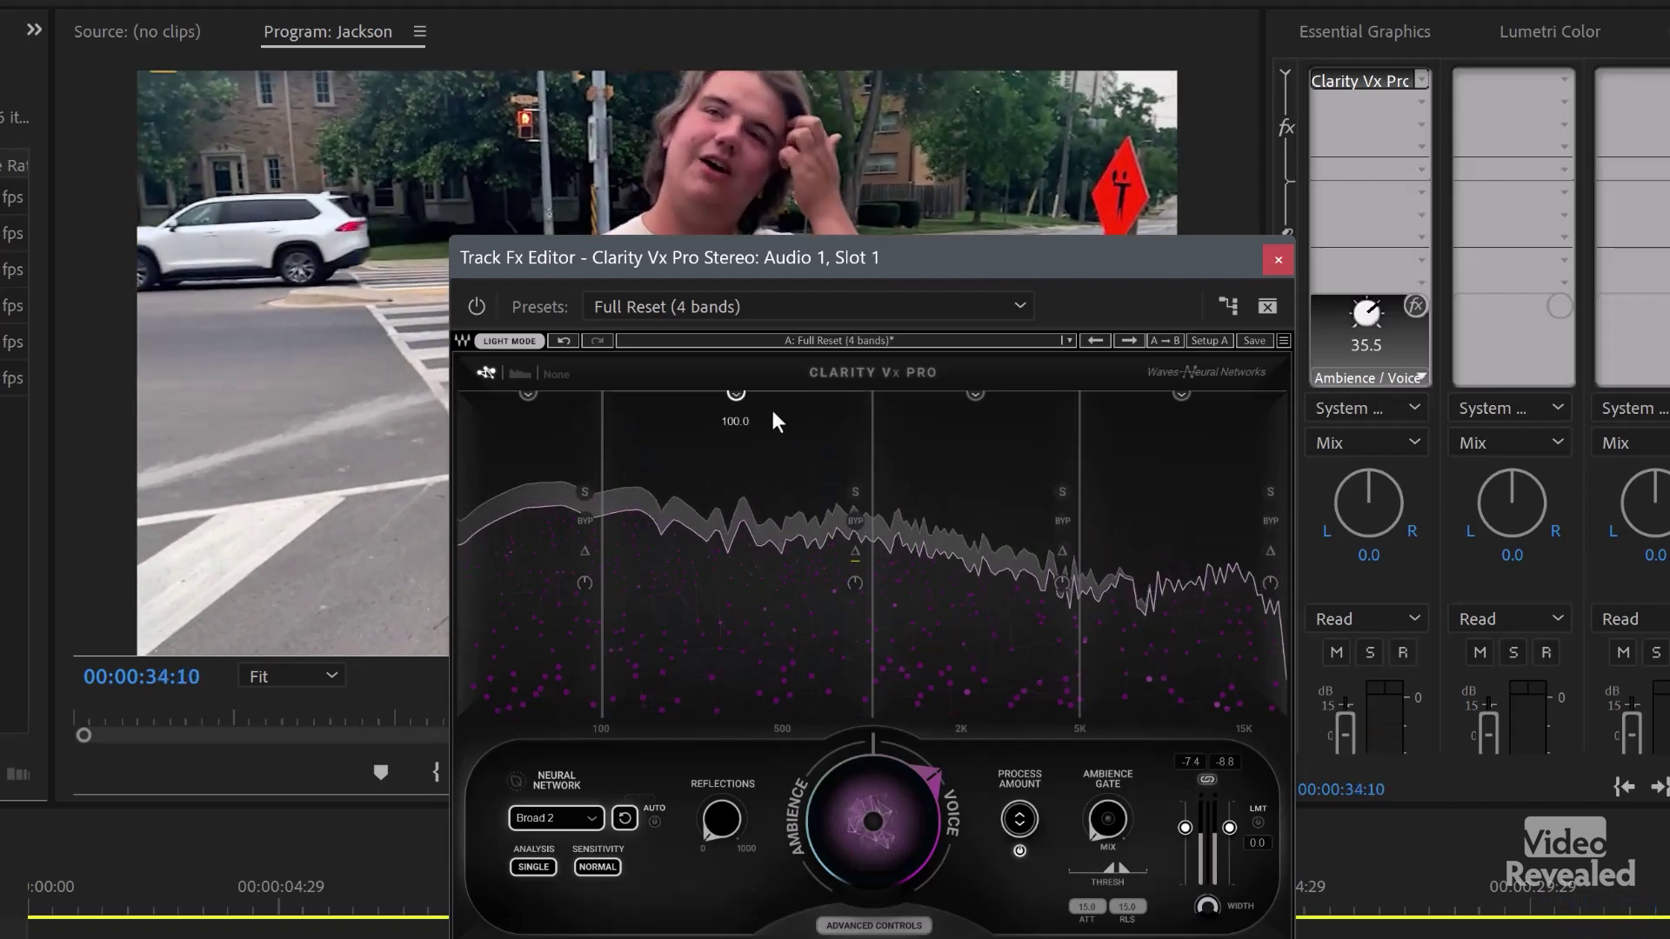
left_click_drag(606, 462, 640, 462)
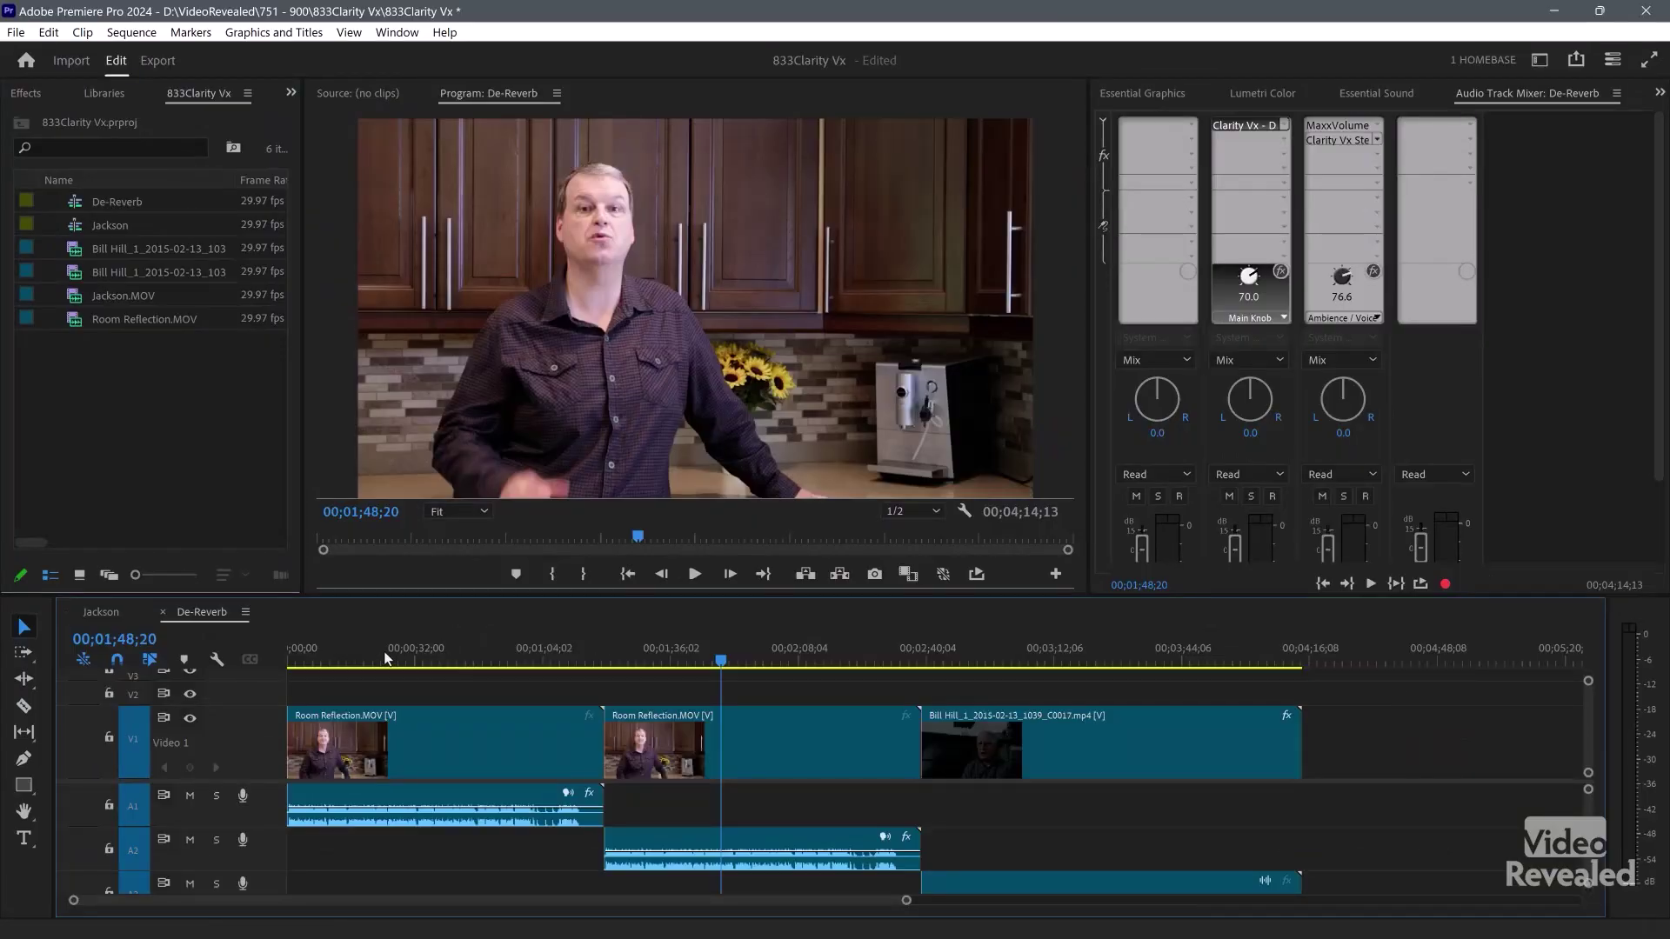
Play from 00;01;39;02 in the second Room Reflection clip and open Audio 2's Clarity Vx DeReverb editor
left_click(384, 660)
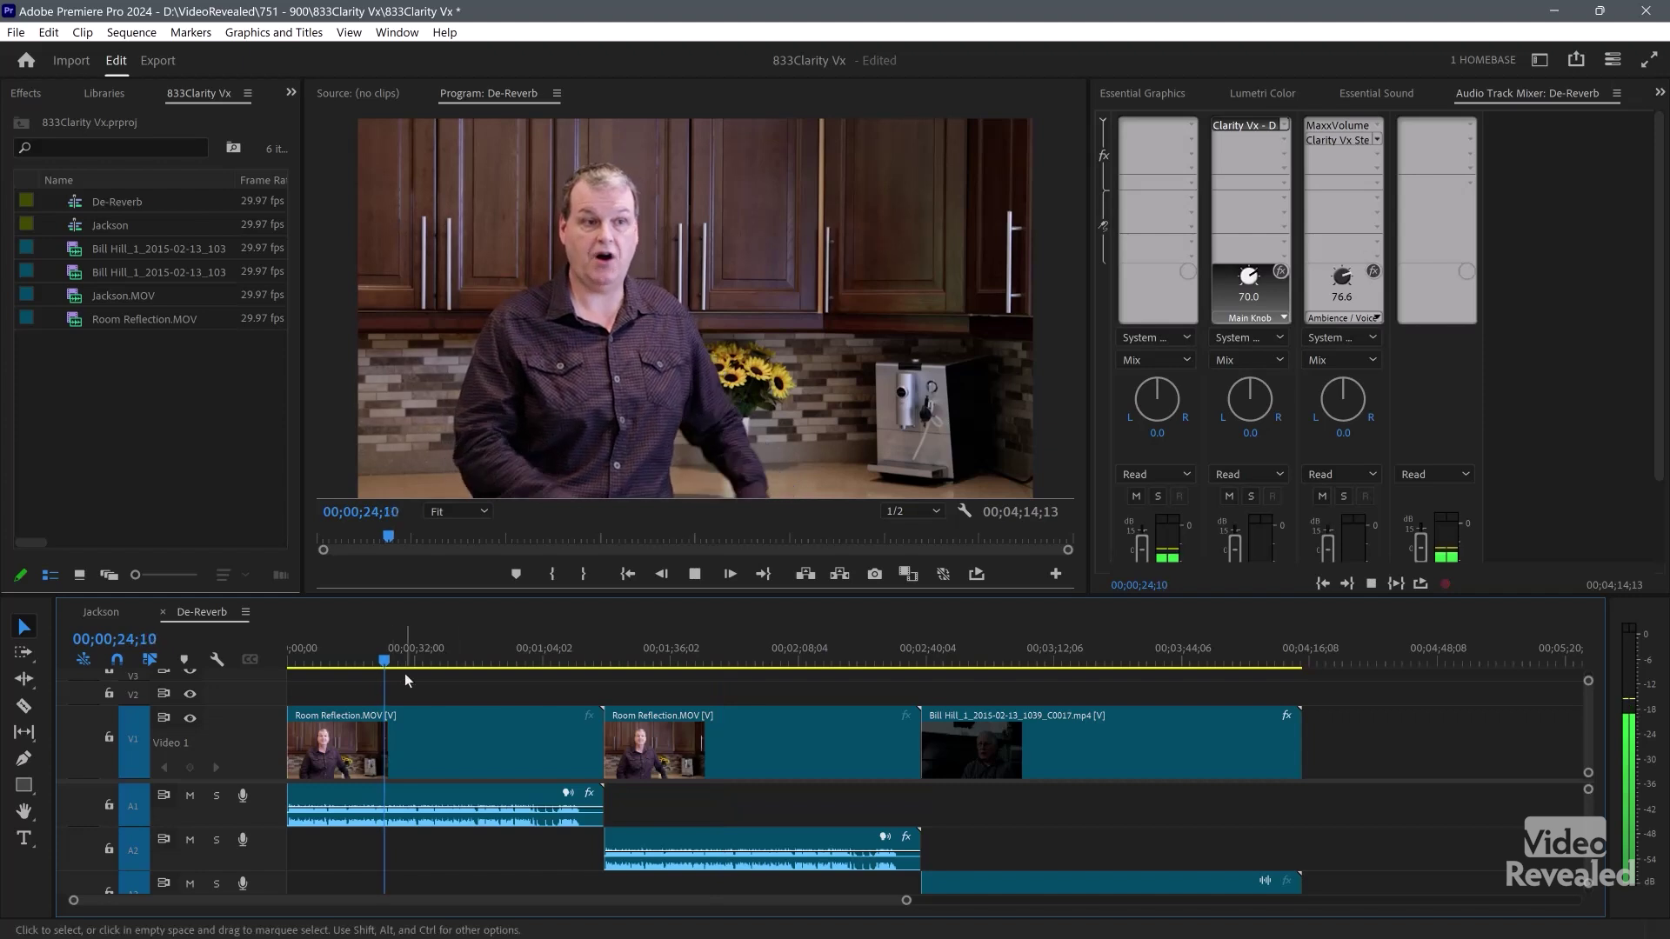
left_click(684, 654)
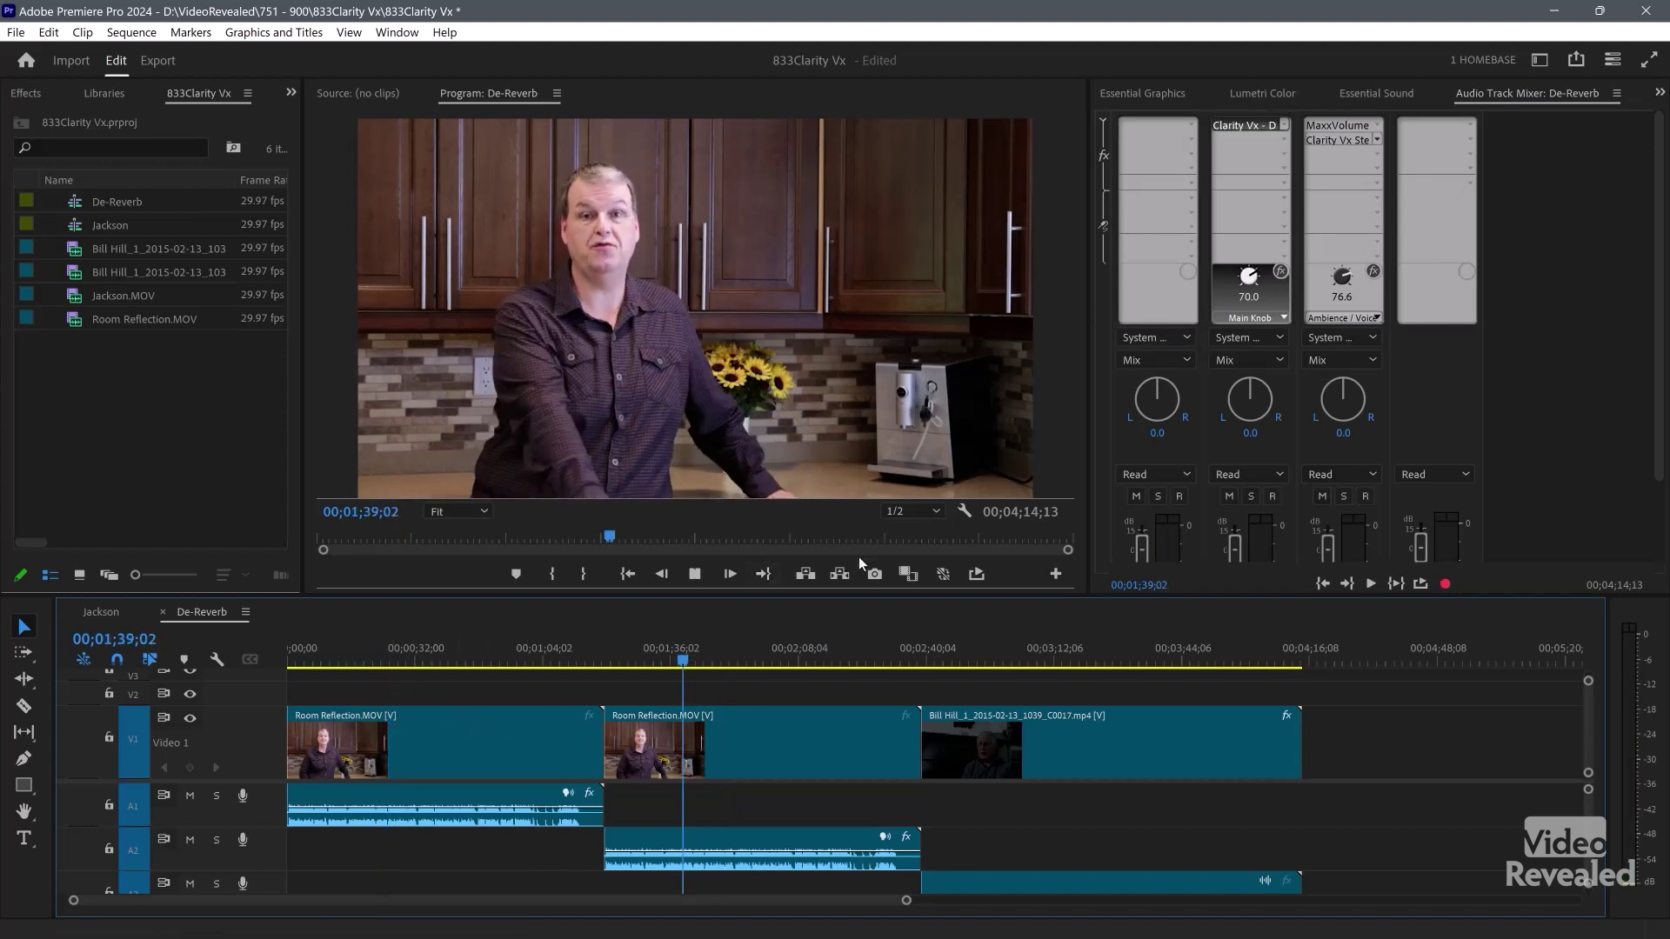
key("space")
left_click(758, 713)
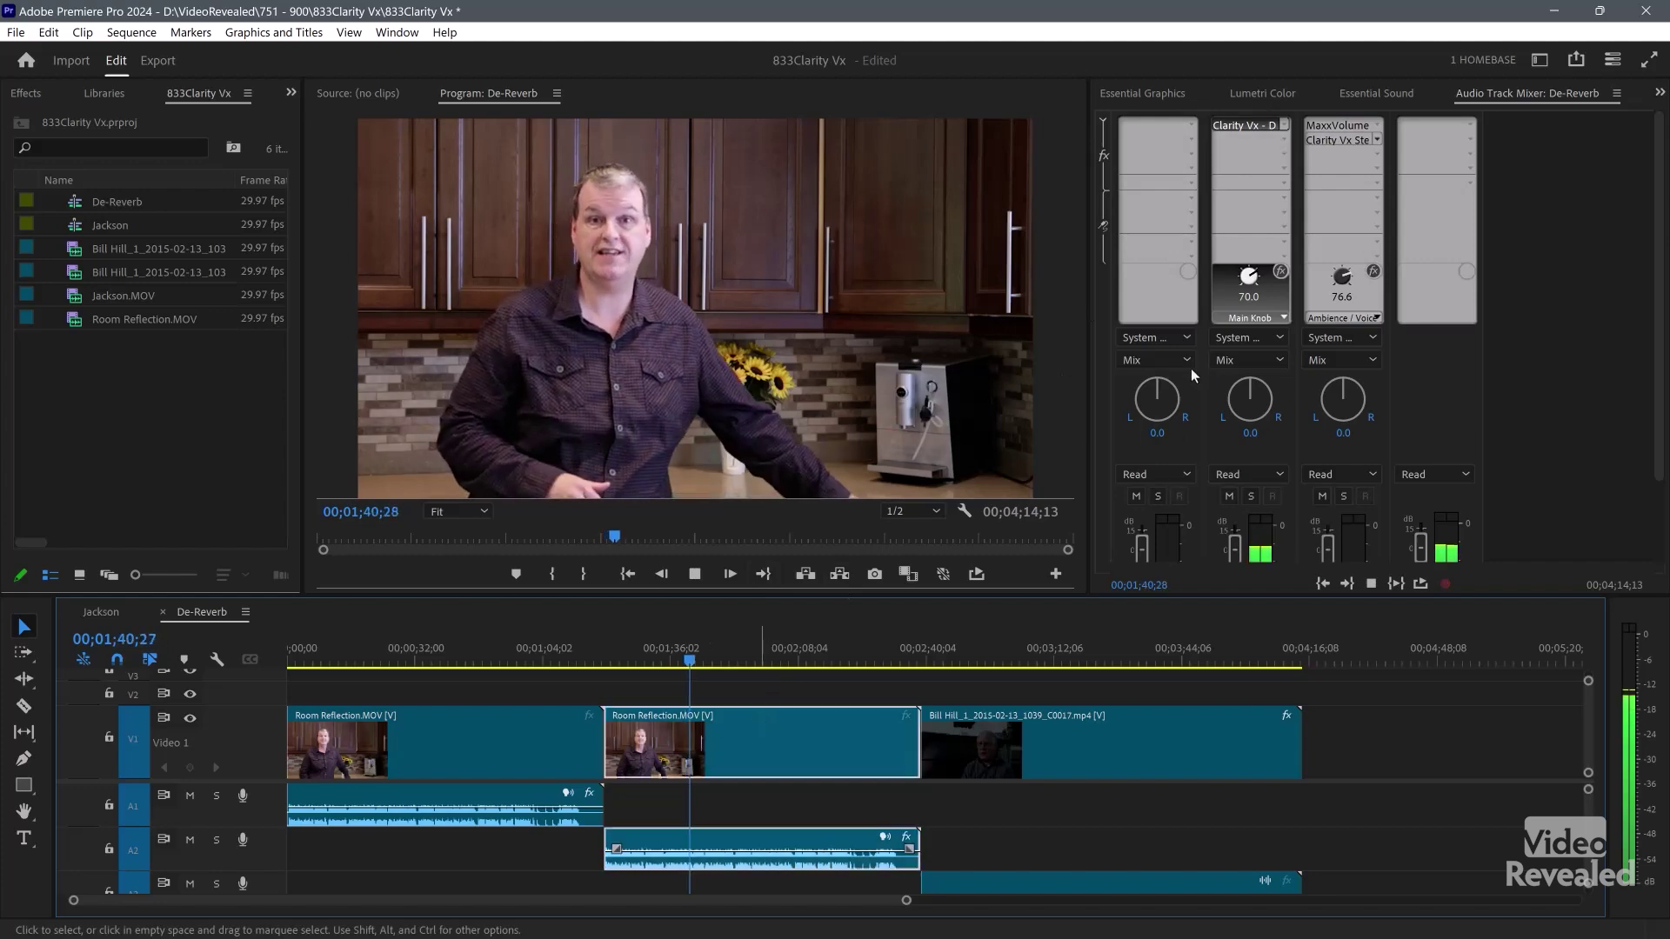
double_click(1255, 123)
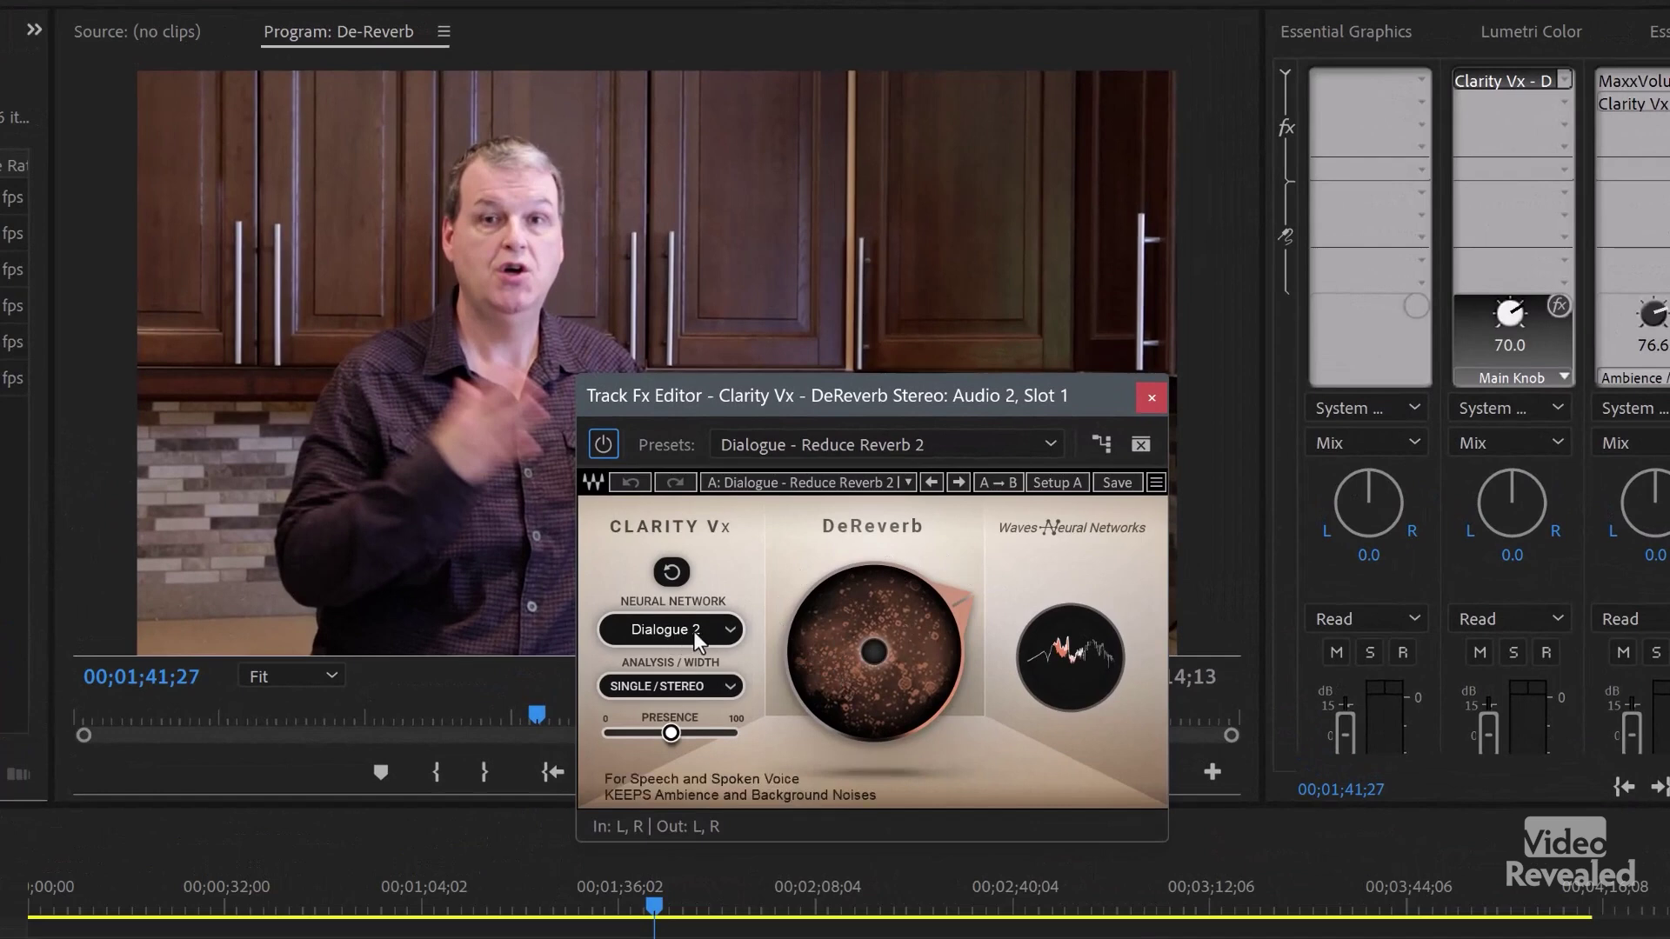
Set the DeReverb neural network to Dialogue 2
scroll(692, 630, "down", 1)
scroll(694, 629, "up", 2)
left_click(725, 627)
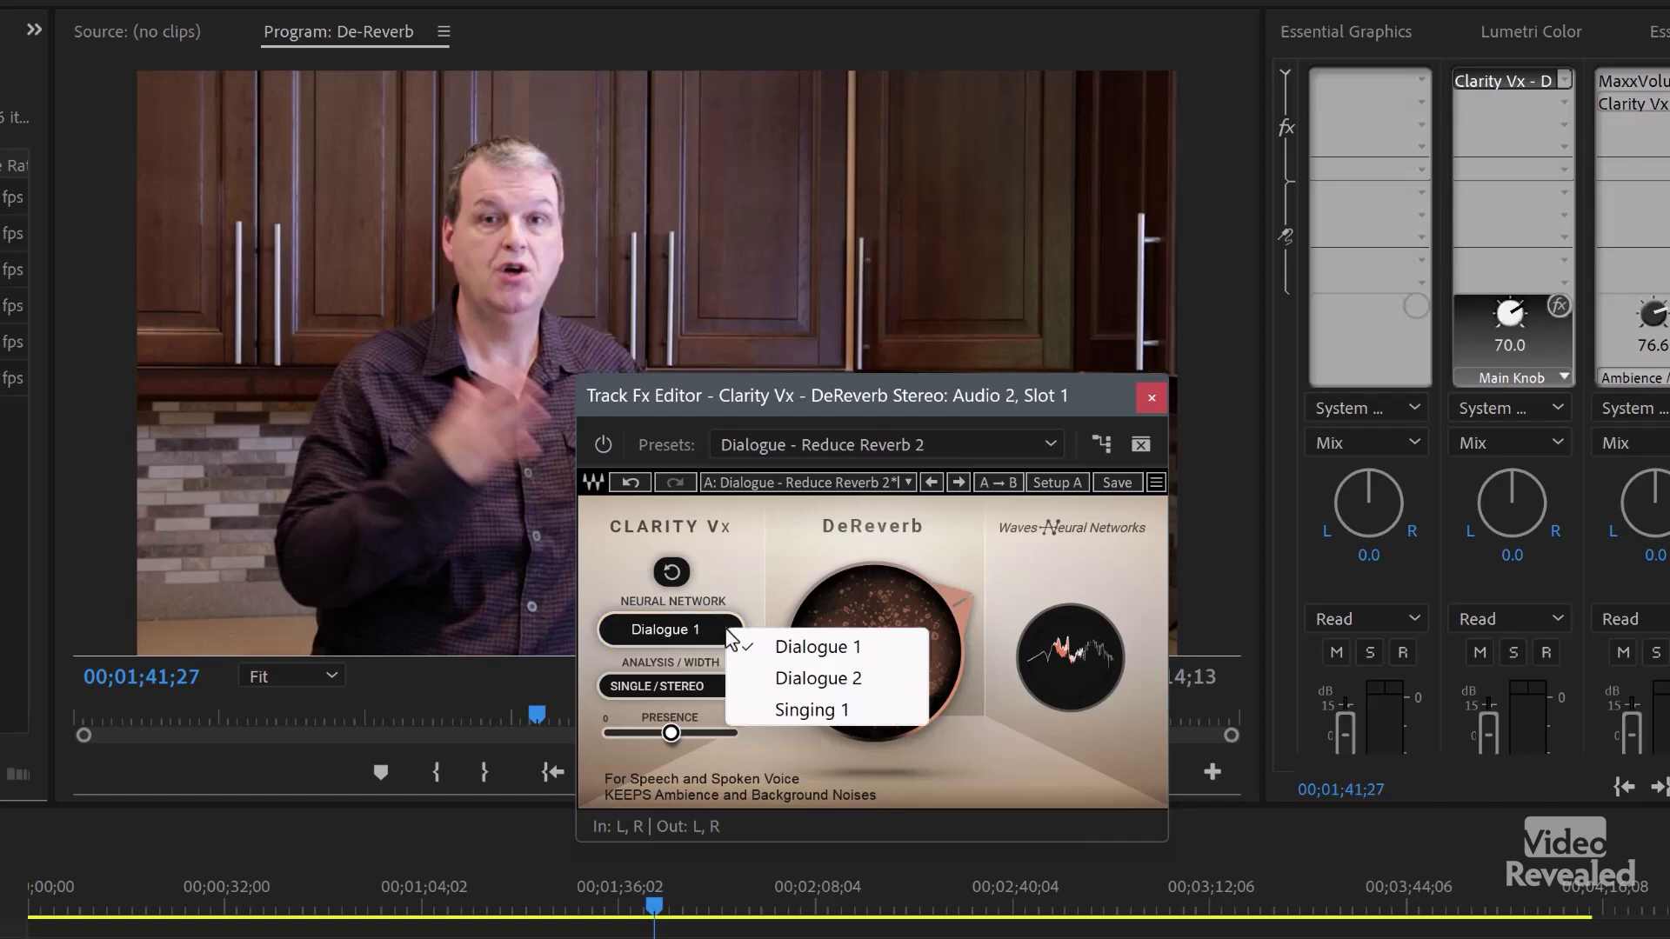
left_click(848, 681)
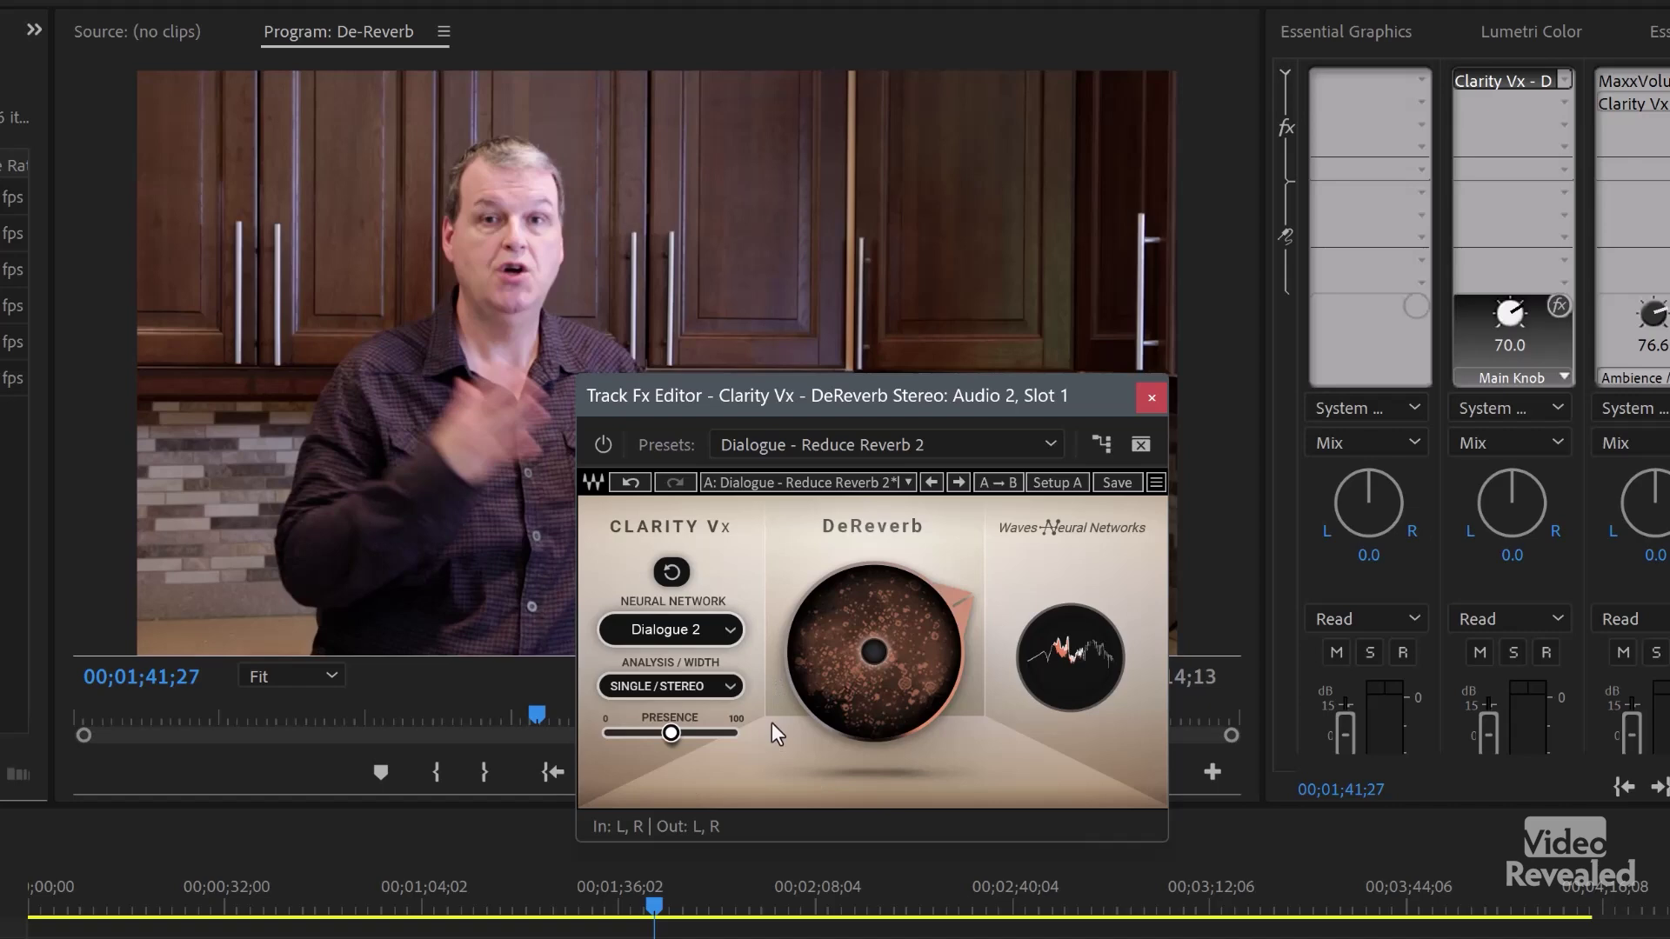
Play the clip, bypass and re-enable DeReverb to compare, then close its editor
key("space")
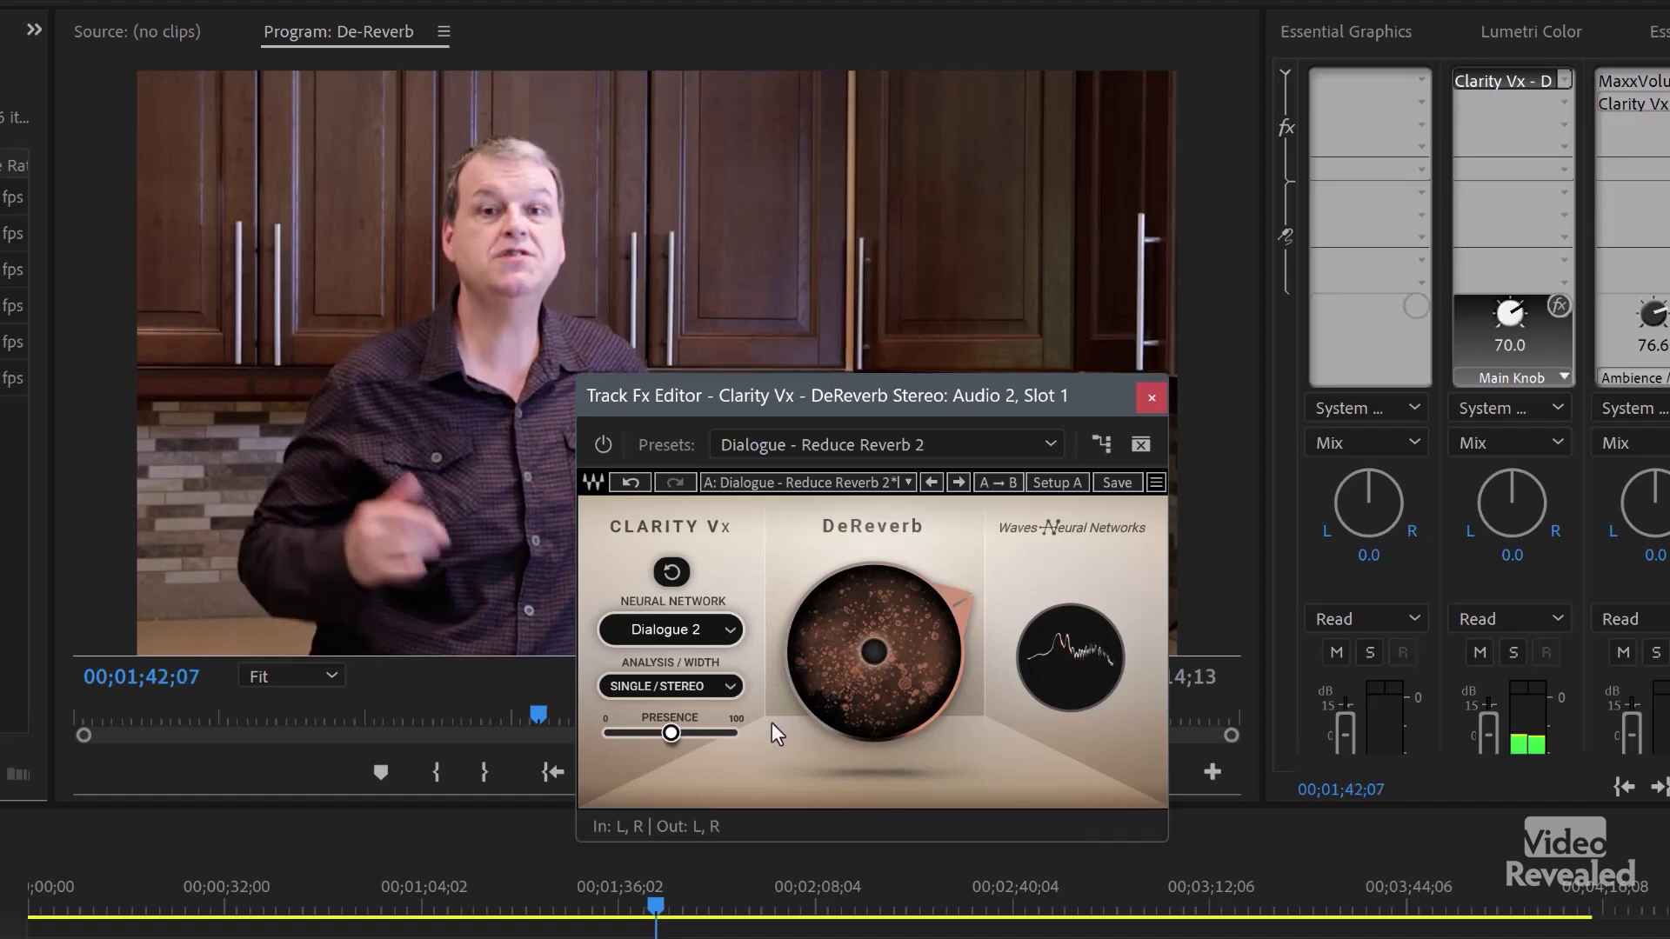
left_click(603, 444)
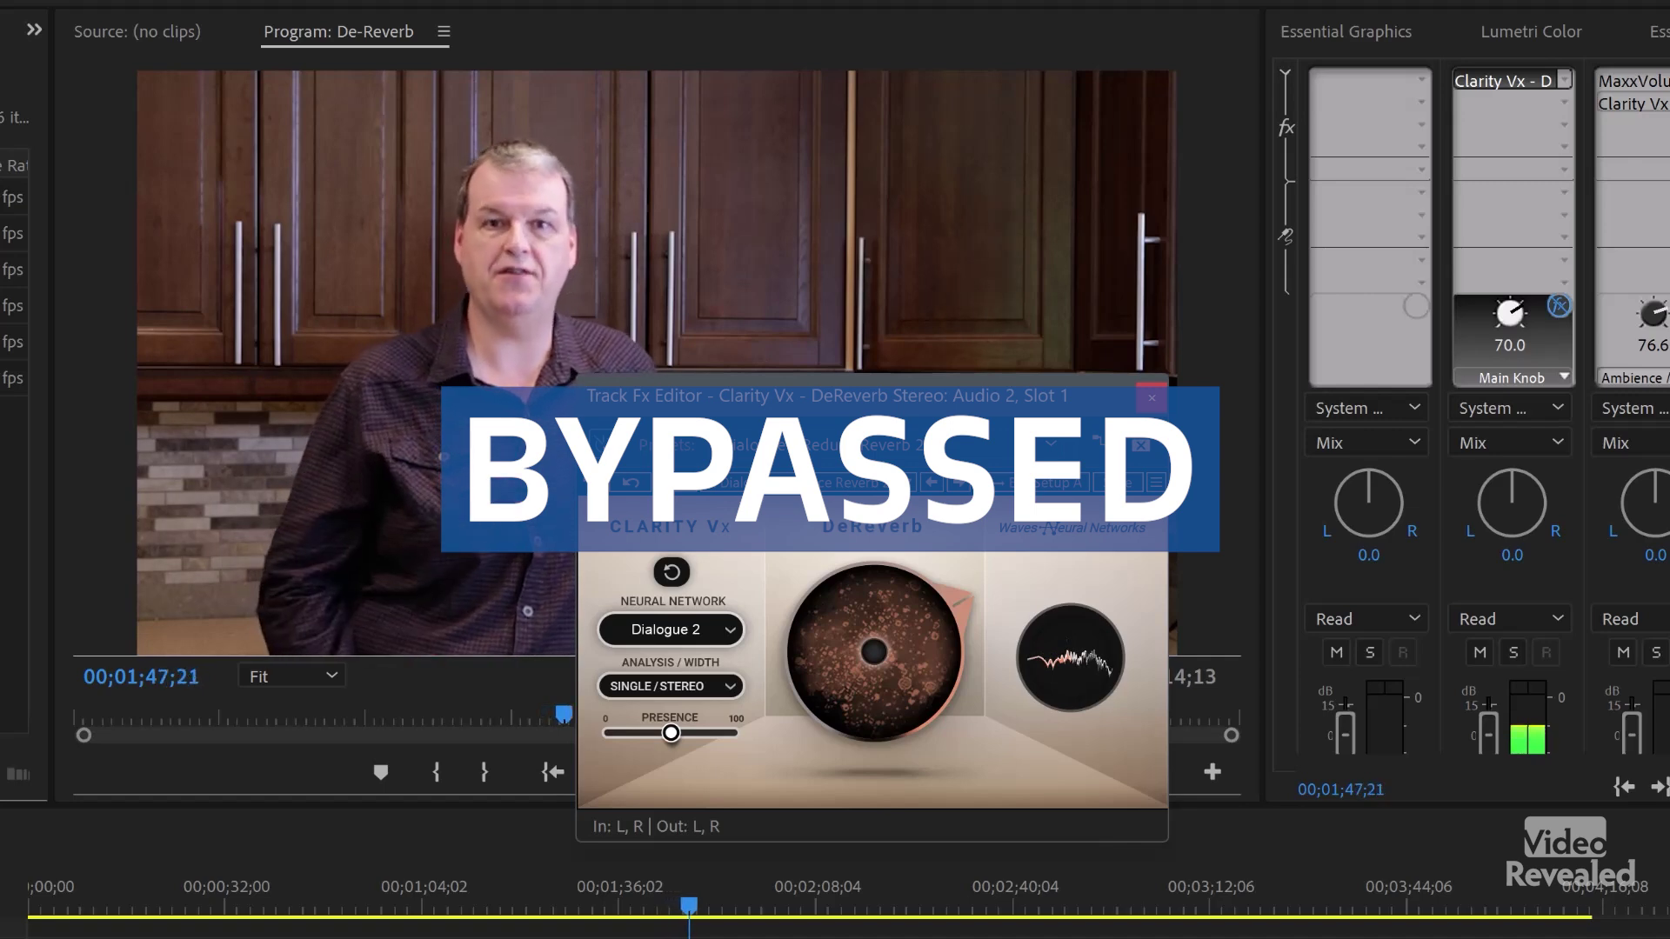
left_click(602, 444)
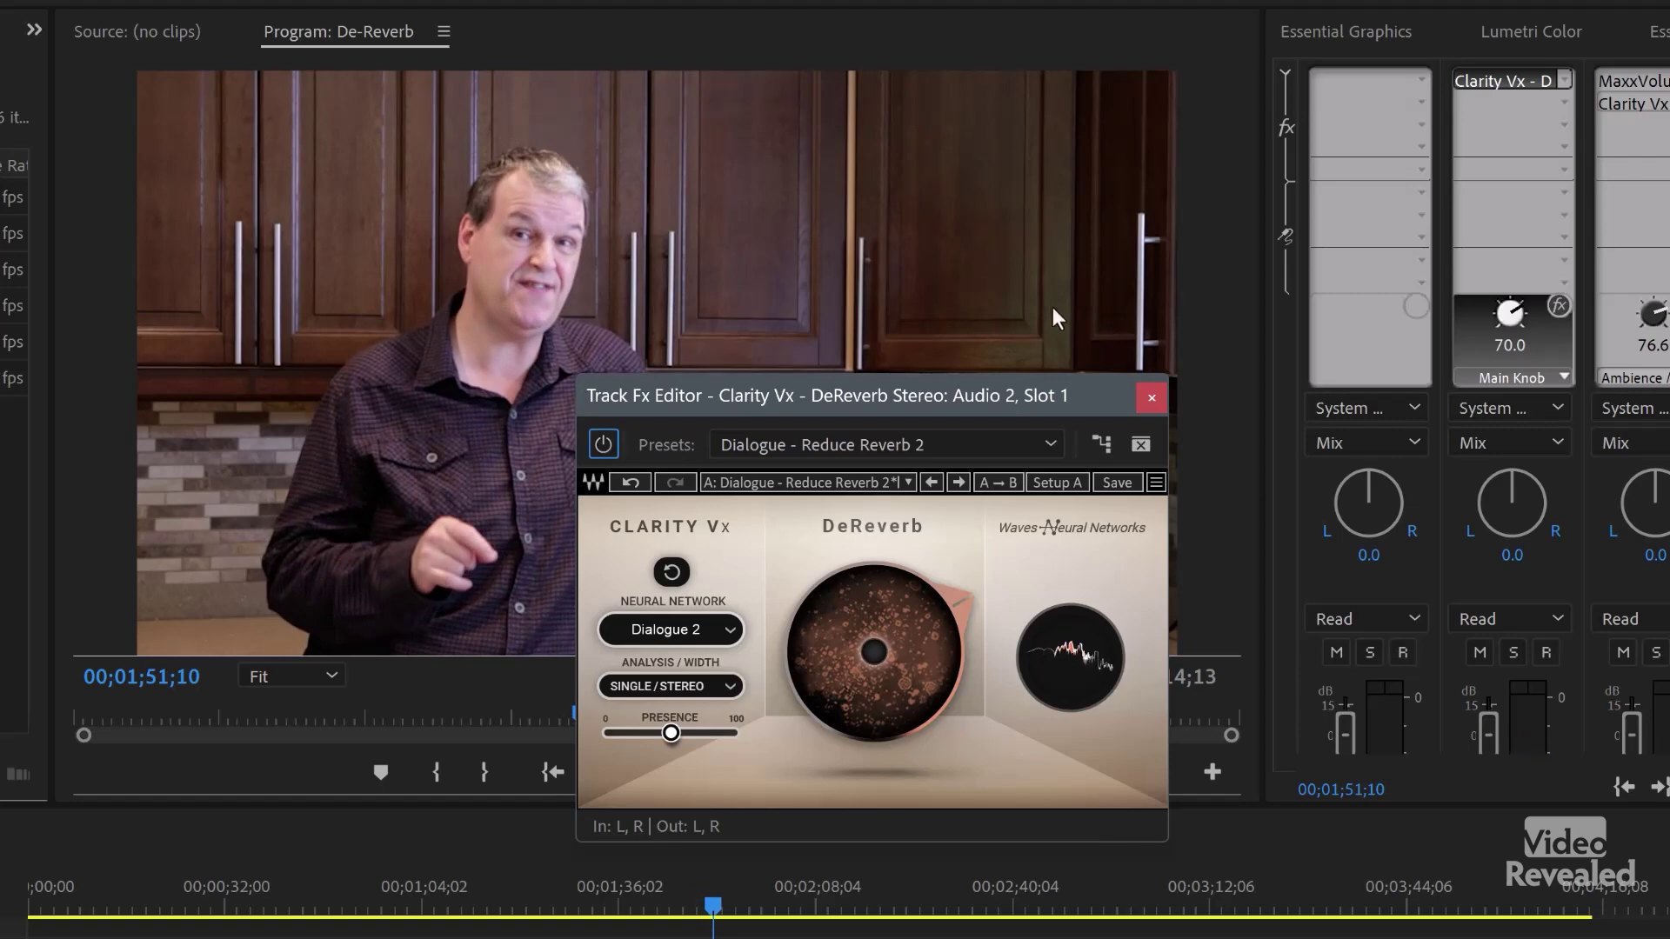
left_click(1148, 400)
At the fireplace interview, play with Audio 3's Clarity Vx bypassed for comparison, then close its editor
left_click(1157, 887)
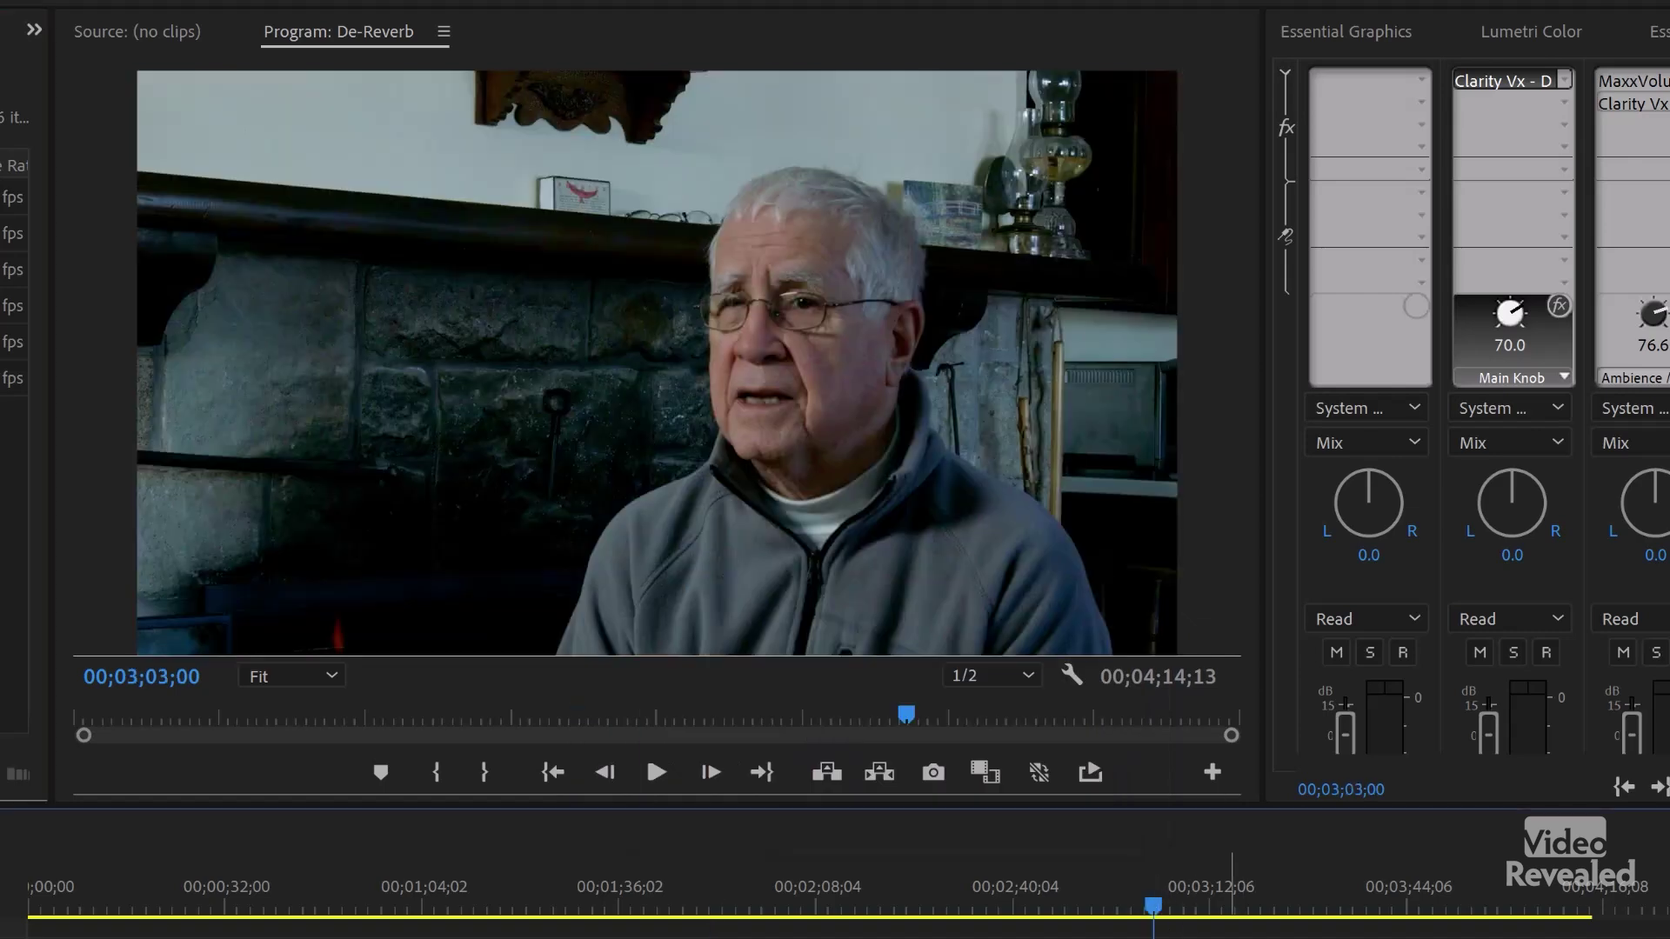
double_click(1653, 105)
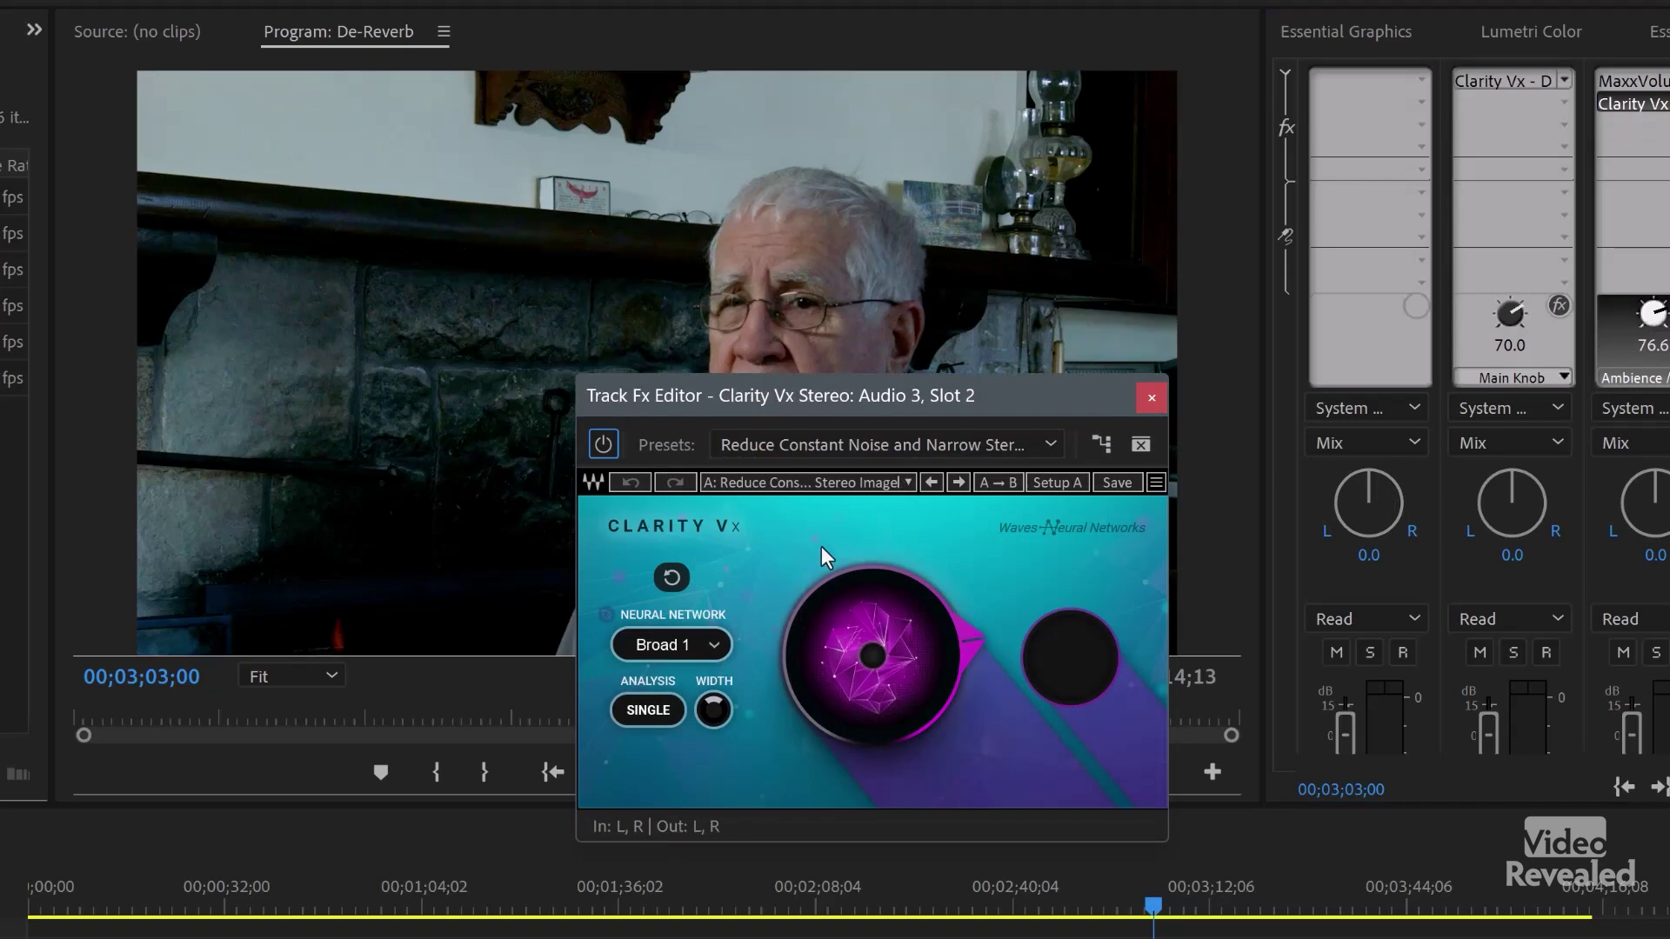
key("space")
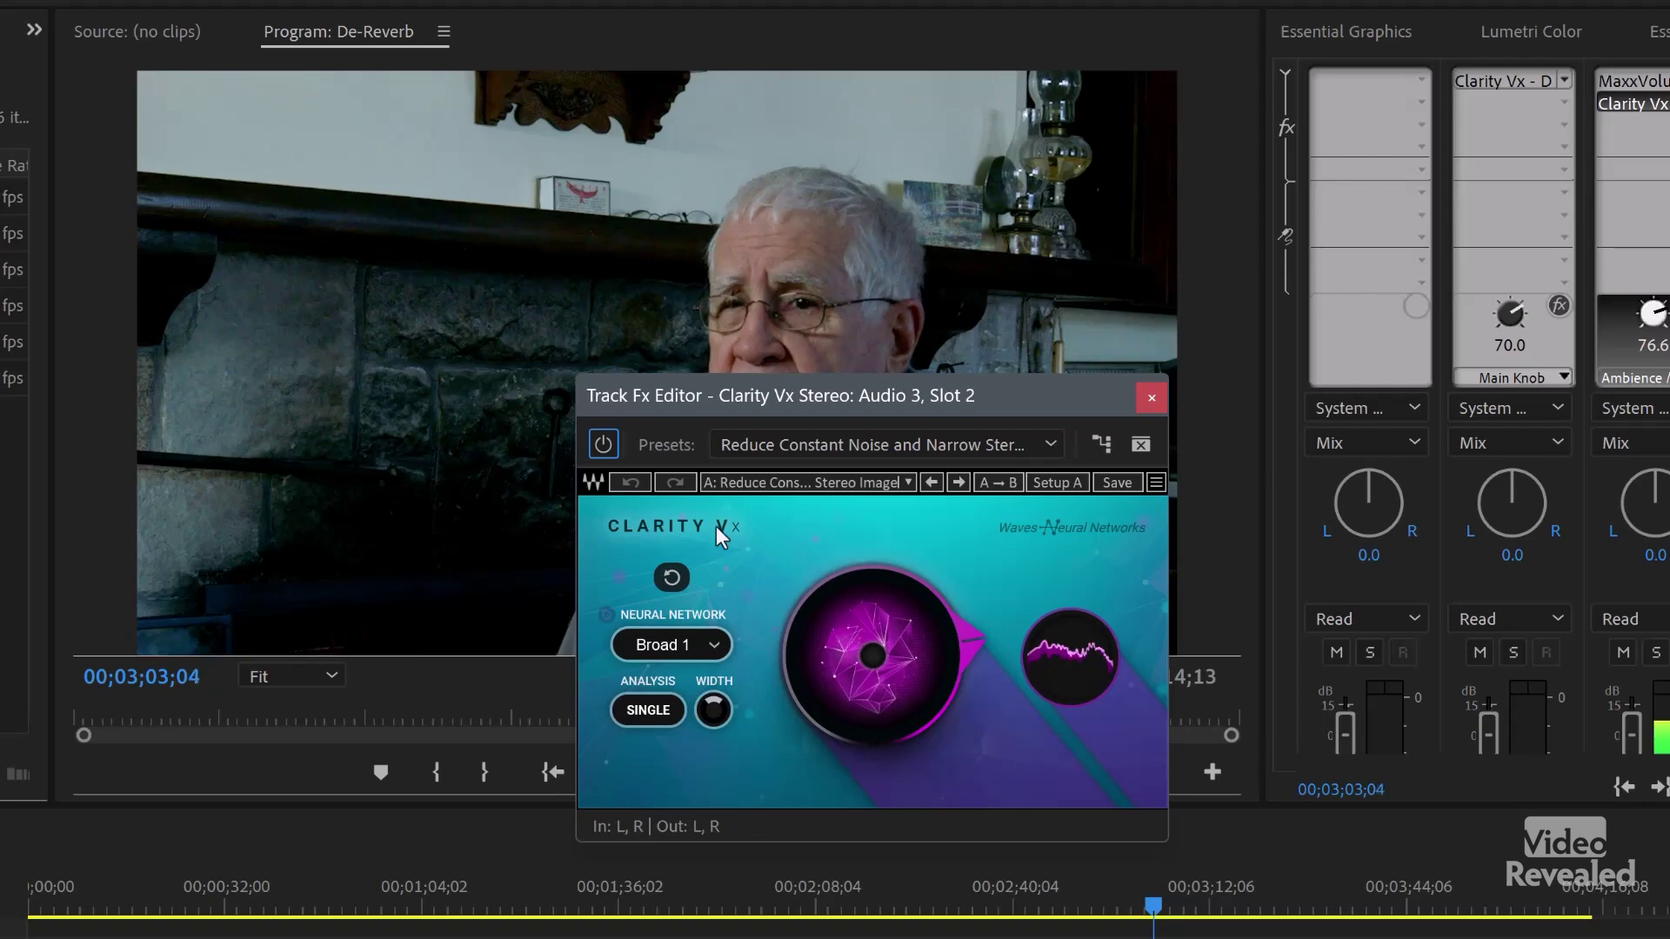
left_click(603, 443)
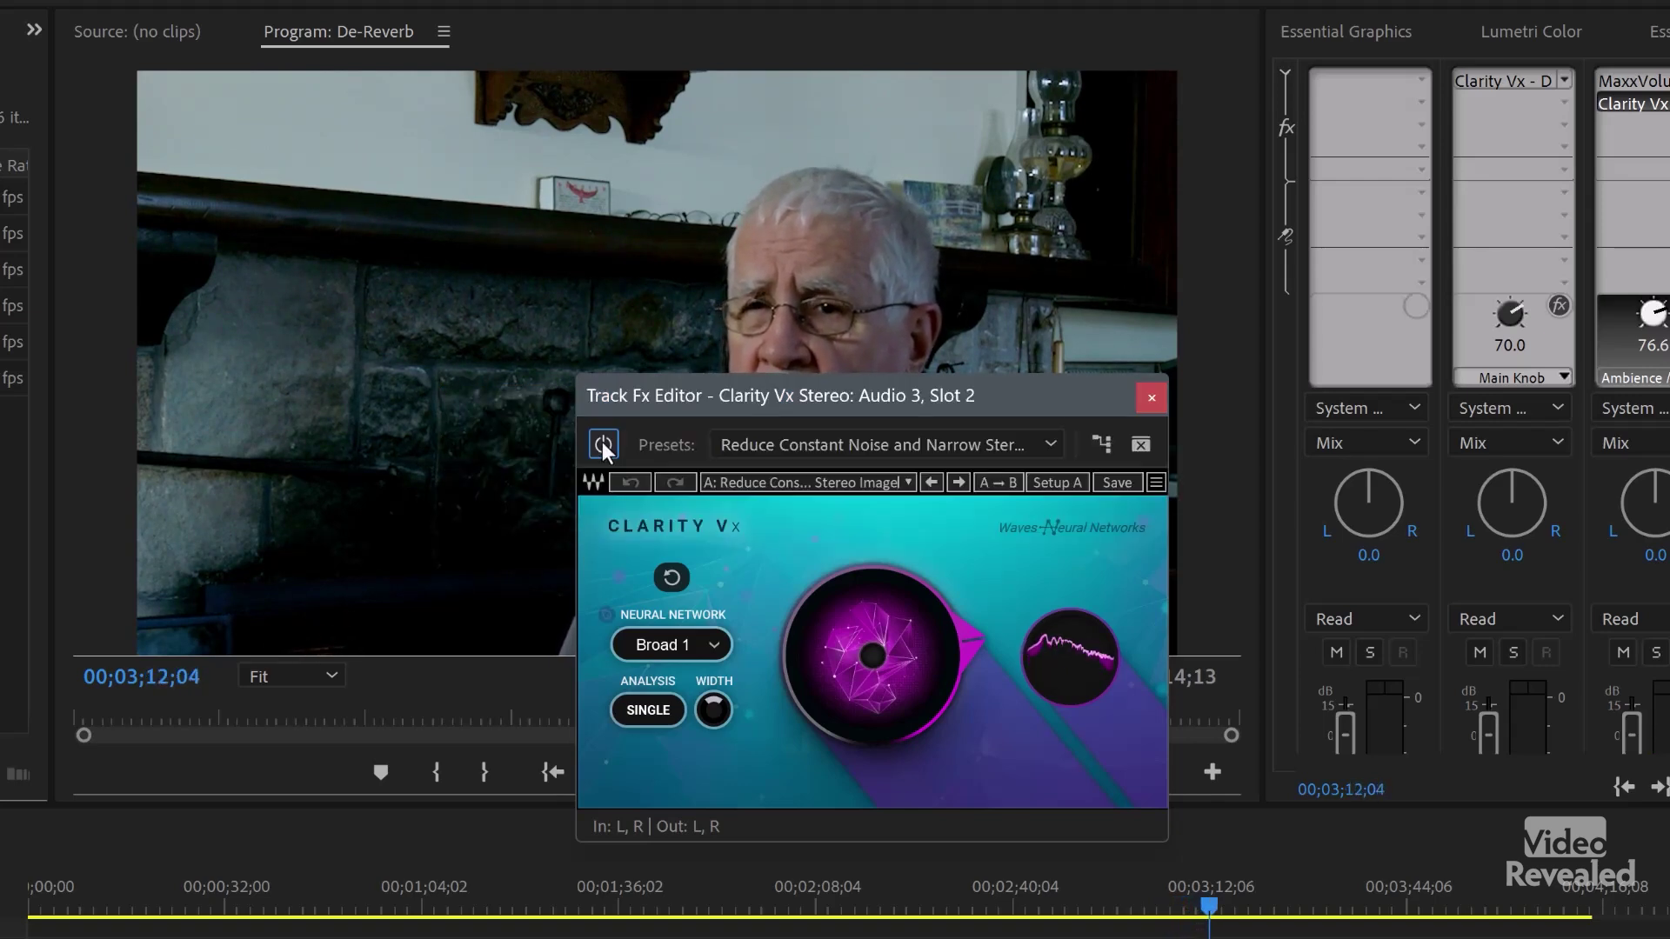
left_click(1151, 399)
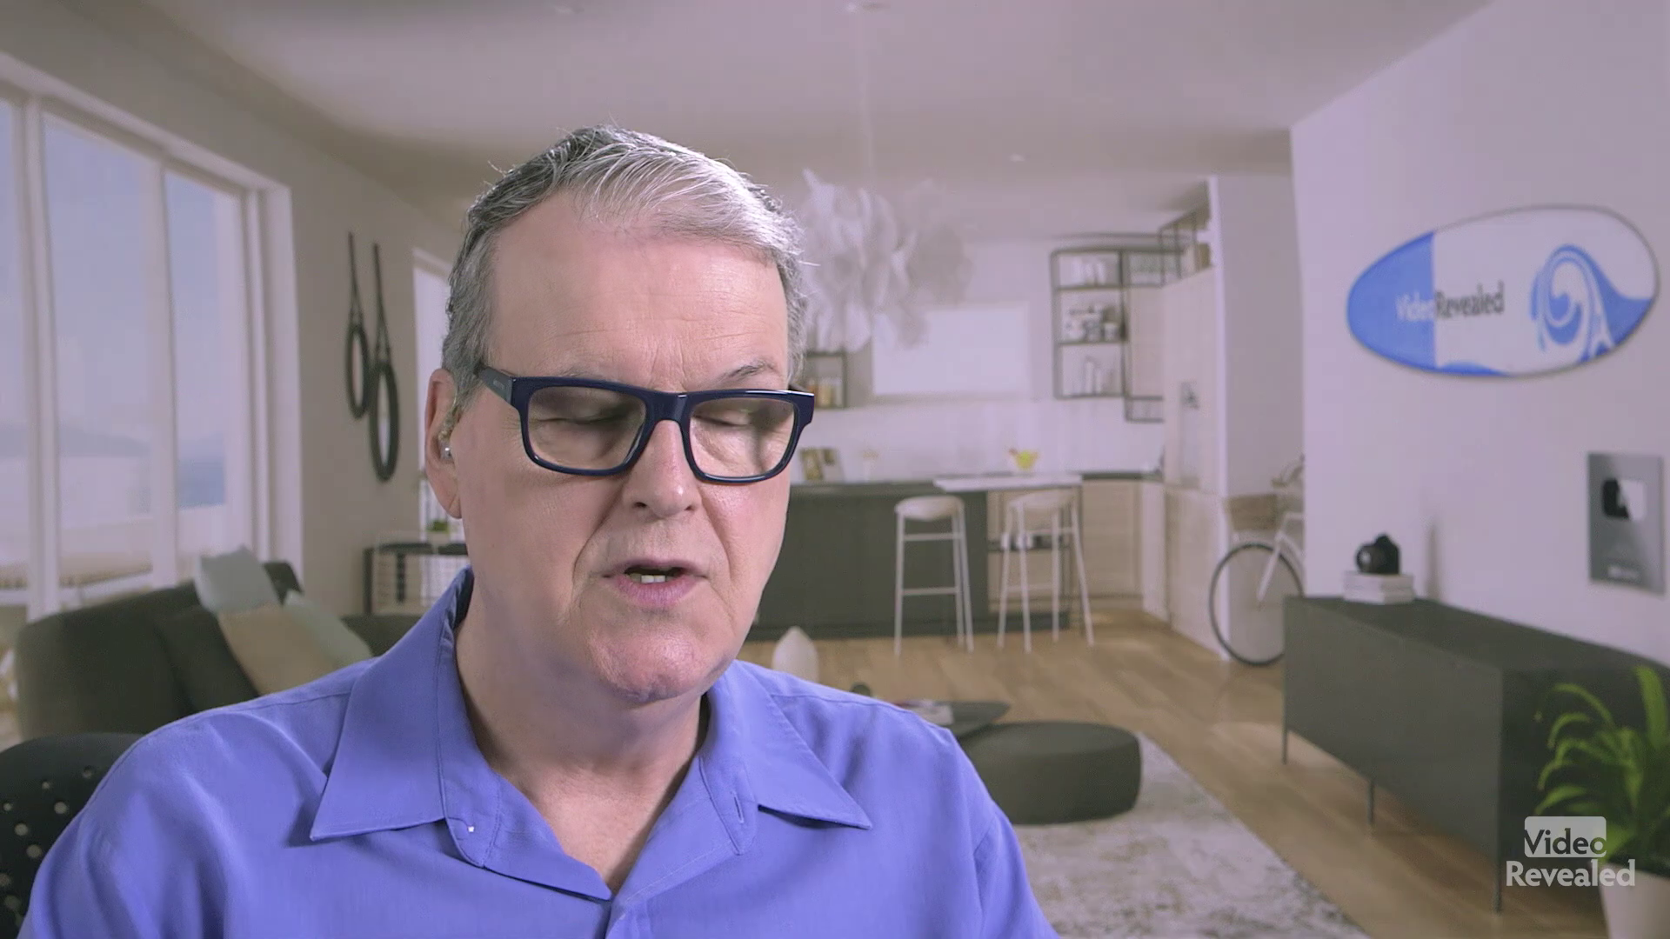